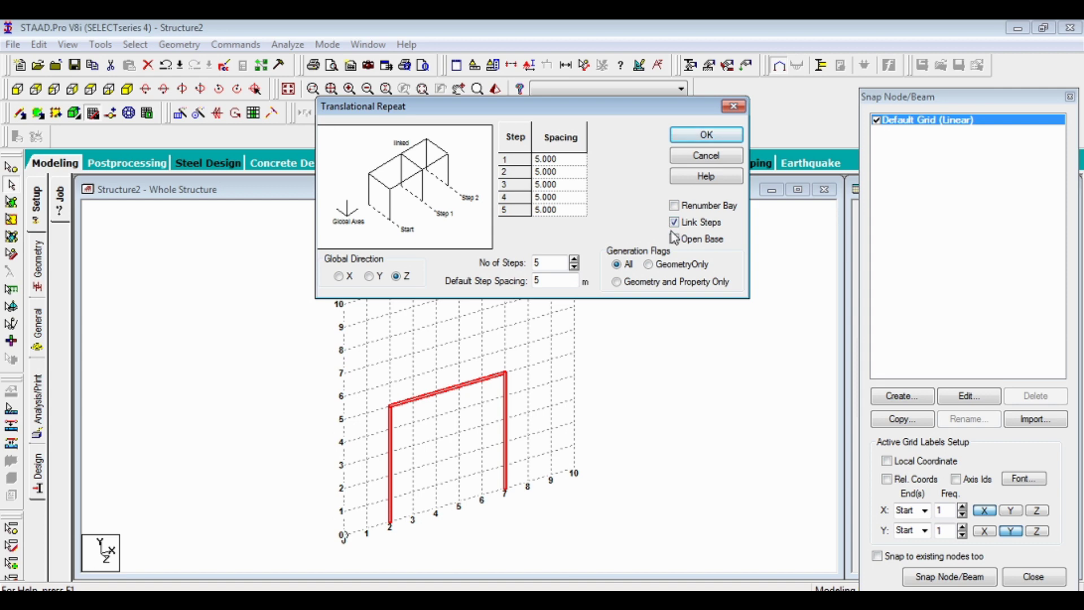
Repeat the selected portal frame along Z in 5 linked steps of 5 m with an open base
{"action": "left_click", "coordinate": [675, 239]}
{"action": "left_click", "coordinate": [681, 142]}
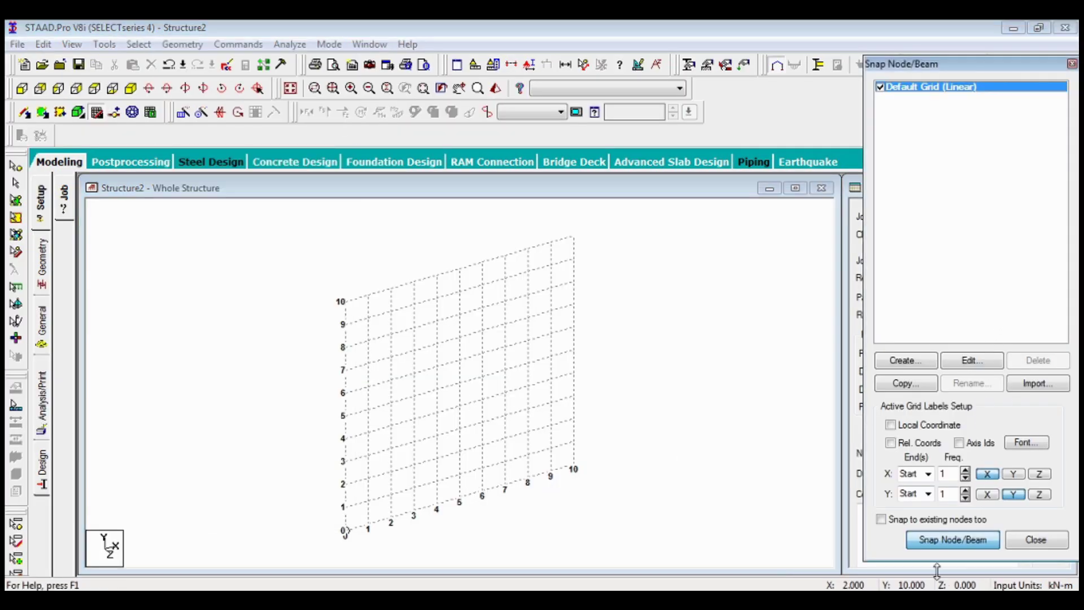
Place a single node on the grid at X 5, Y 0
{"action": "left_click", "coordinate": [942, 541]}
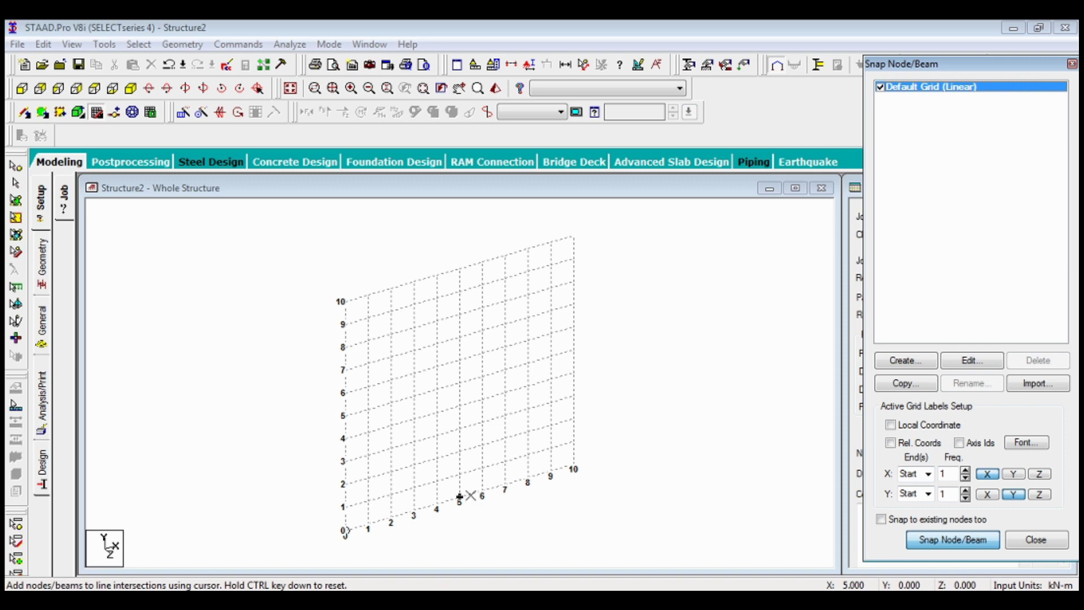
{"action": "left_click", "coordinate": [460, 497]}
{"action": "left_click", "coordinate": [967, 543]}
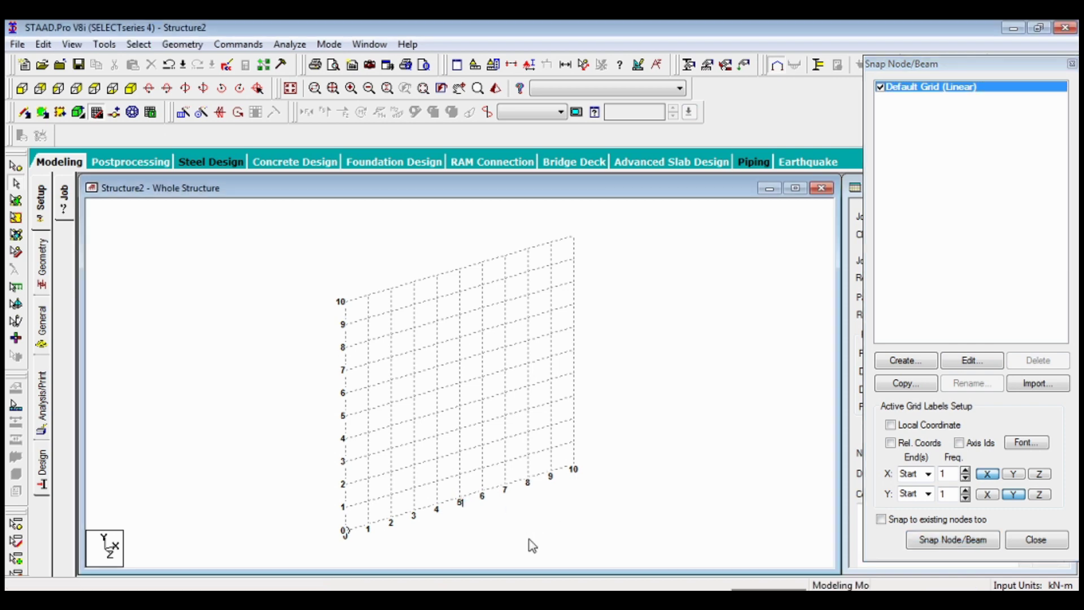
Draw a vertical column from X 3, Y 0 up to X 3, Y 4 on the grid
{"action": "left_click", "coordinate": [968, 543]}
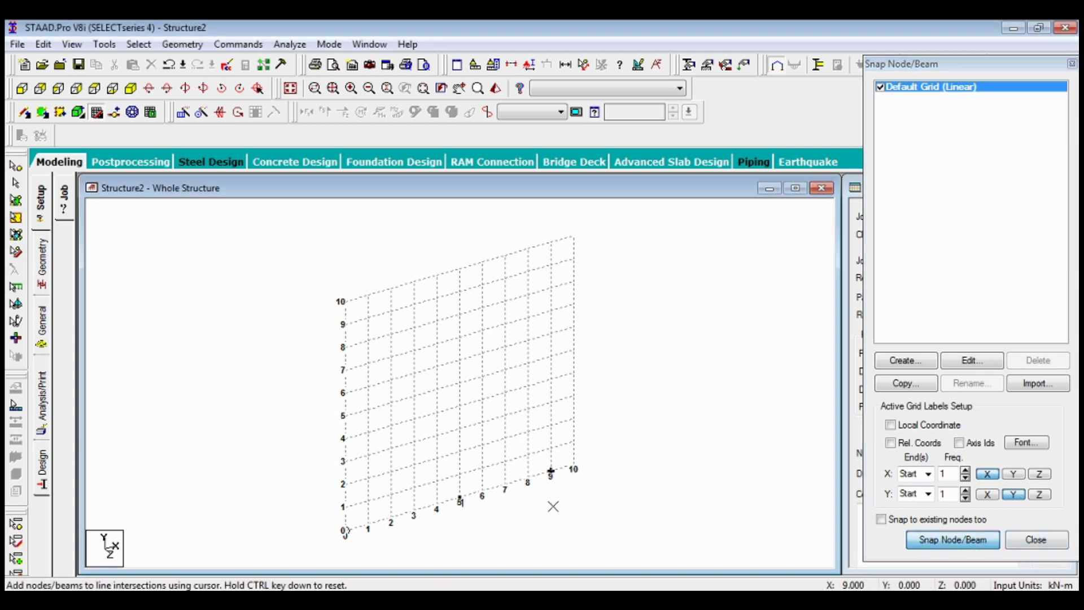
{"action": "left_click", "coordinate": [415, 511]}
{"action": "left_click", "coordinate": [414, 420]}
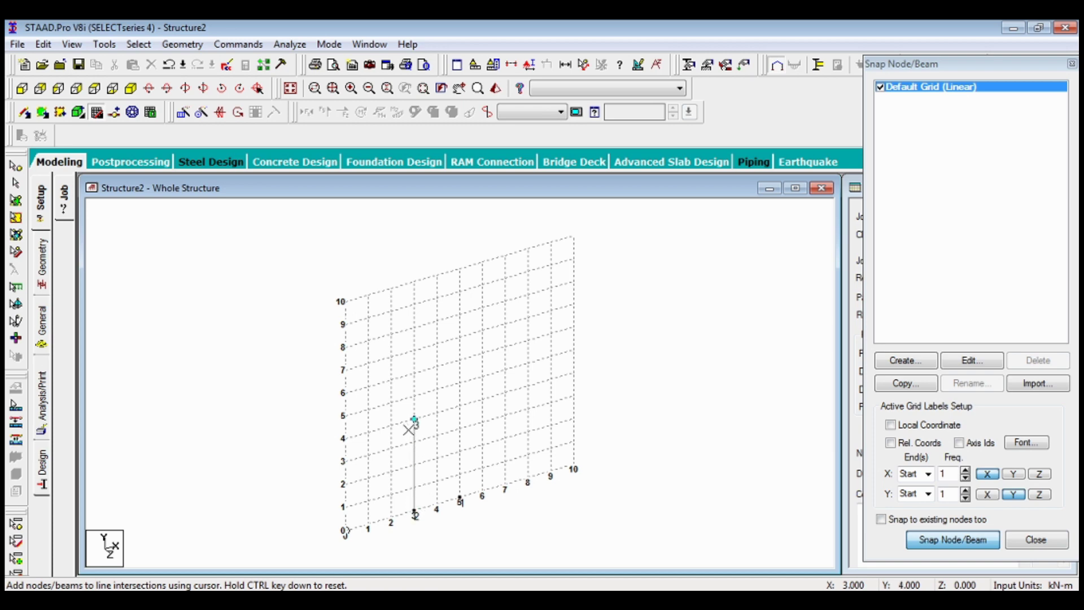
{"action": "key", "text": "Escape"}
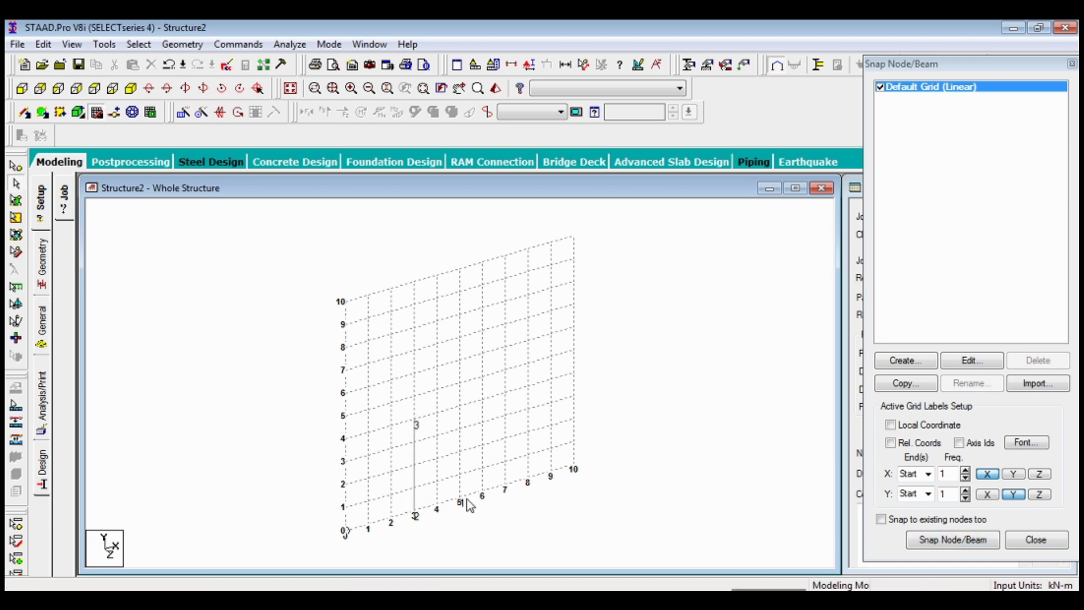
Circularly repeat the column about the Y axis through the node at X 5, with 360 degrees, 8 steps and no linking
{"action": "left_click", "coordinate": [415, 461]}
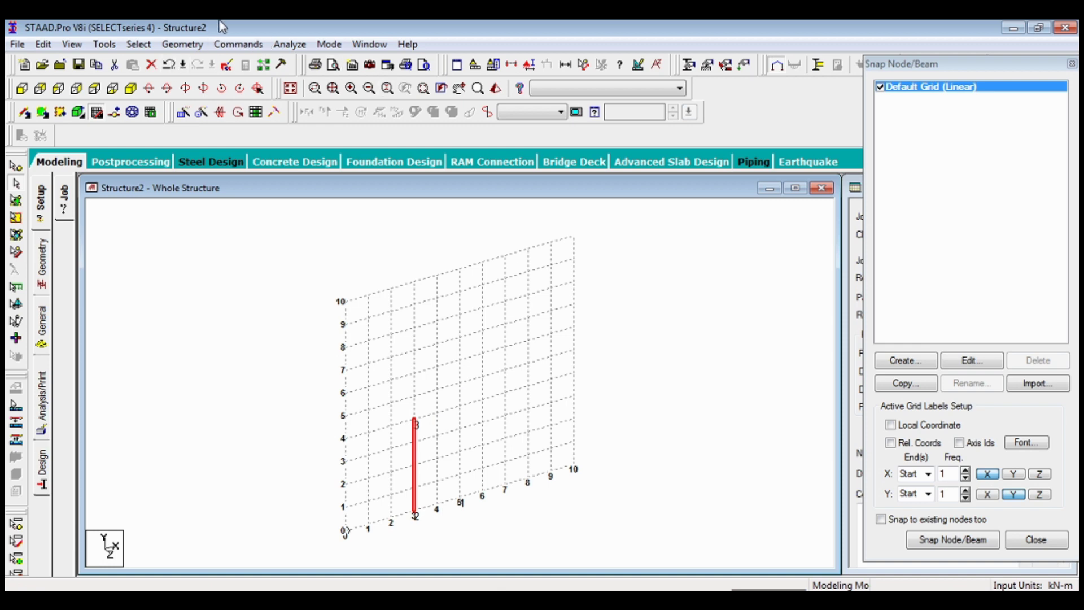
{"action": "left_click", "coordinate": [195, 48]}
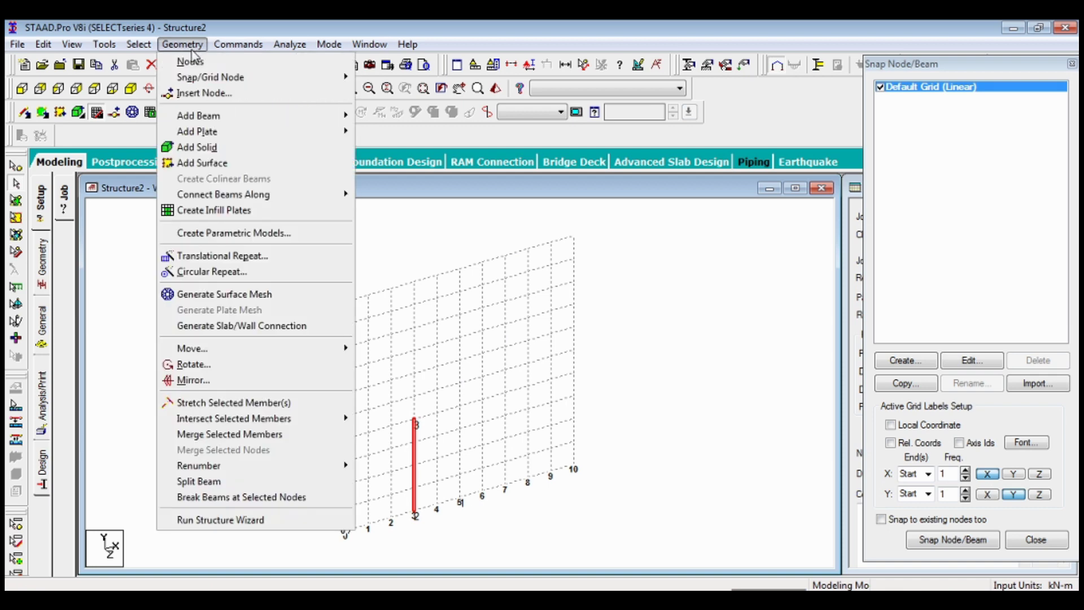
{"action": "left_click", "coordinate": [215, 272]}
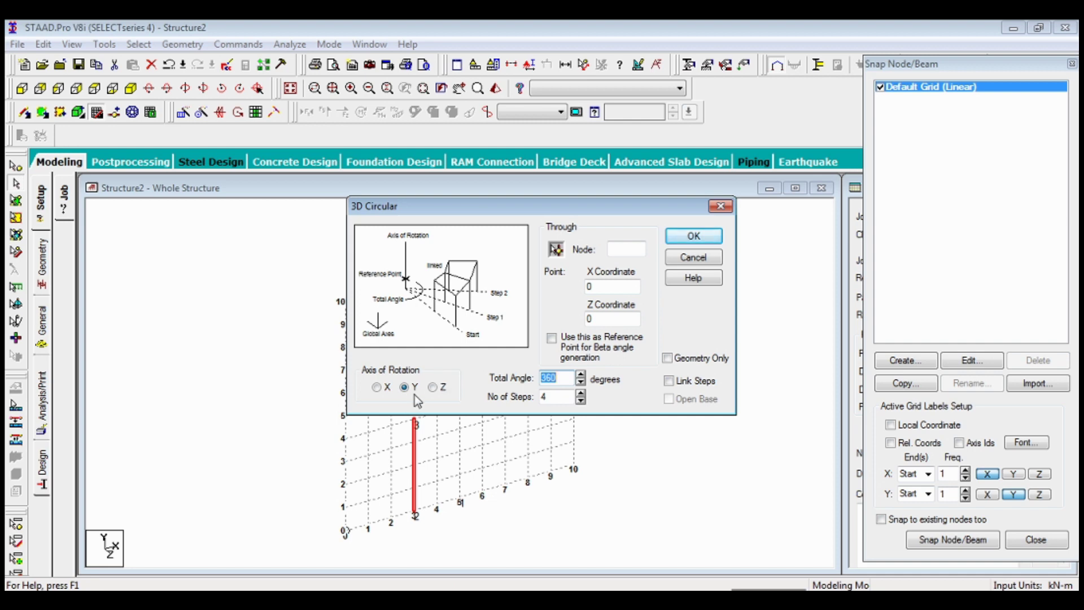
{"action": "double_click", "coordinate": [547, 397]}
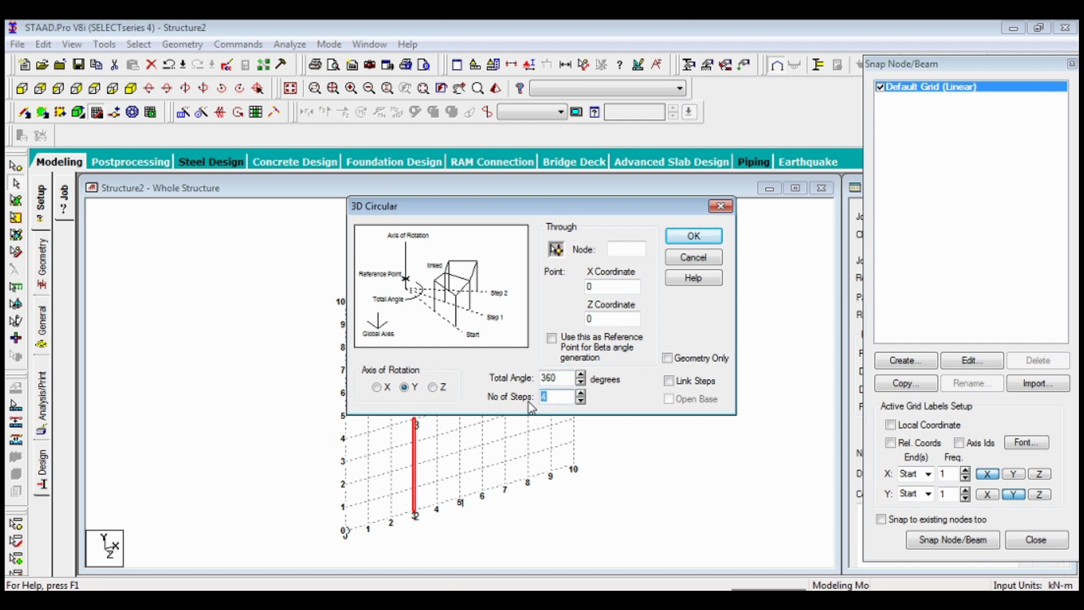
{"action": "type", "text": "8"}
{"action": "left_click", "coordinate": [557, 252]}
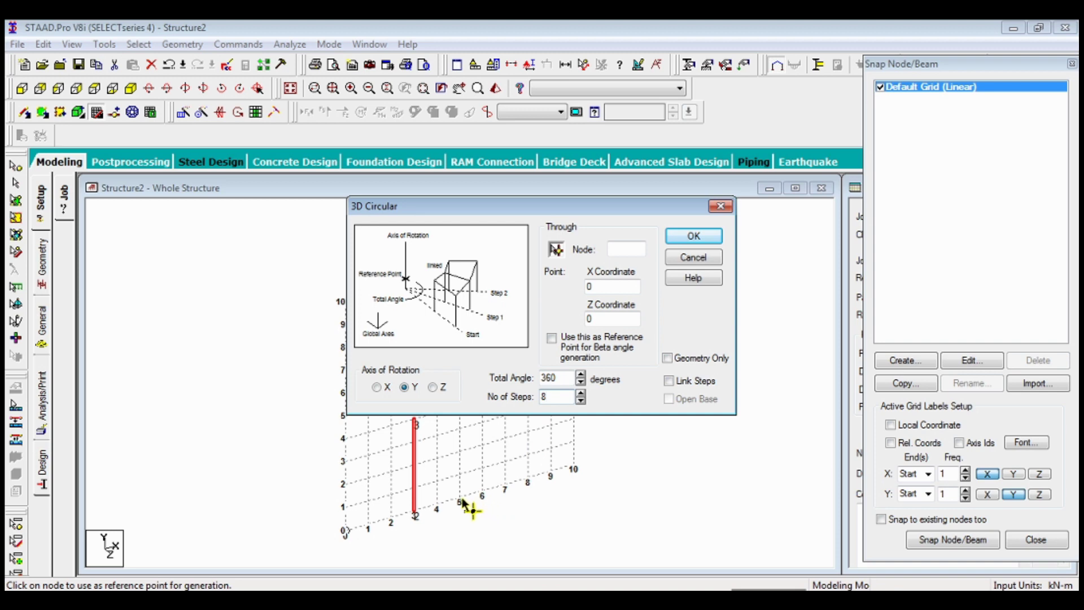
{"action": "left_click", "coordinate": [461, 499]}
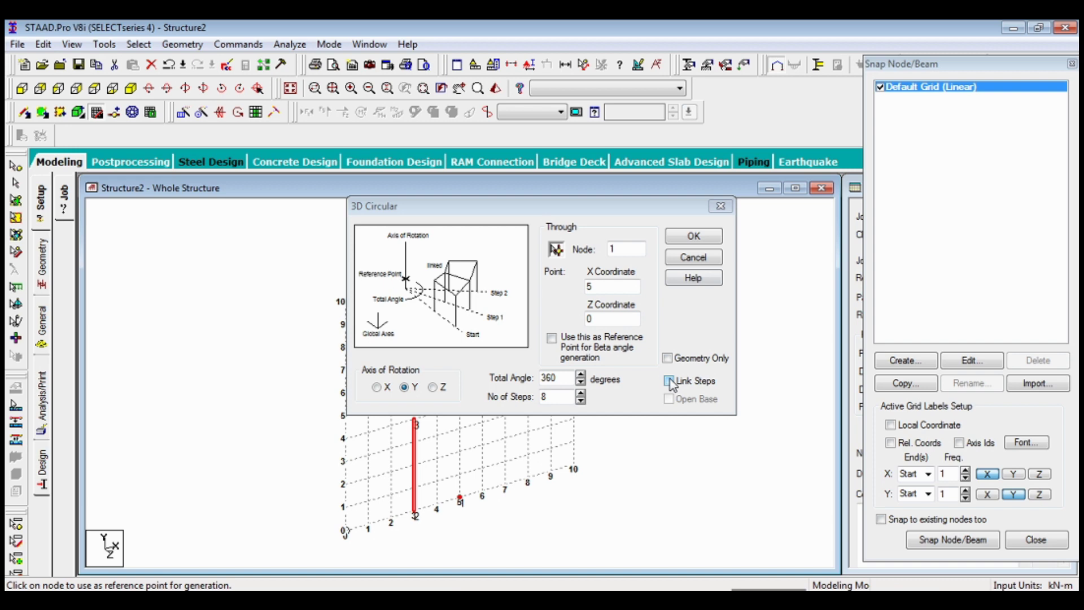
{"action": "left_click", "coordinate": [692, 240]}
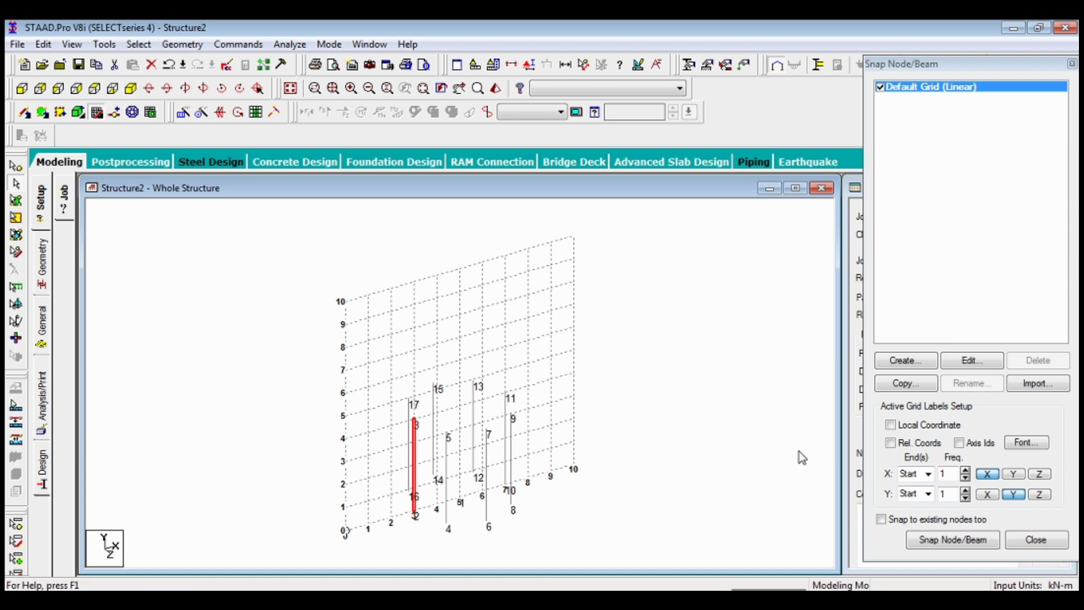
Examine the circular column arrangement from several rotated views with the grid hidden
{"action": "left_click", "coordinate": [132, 91]}
{"action": "key", "text": "Right"}
{"action": "key", "text": "Right"}
{"action": "key", "text": "Right"}
{"action": "key", "text": "Right"}
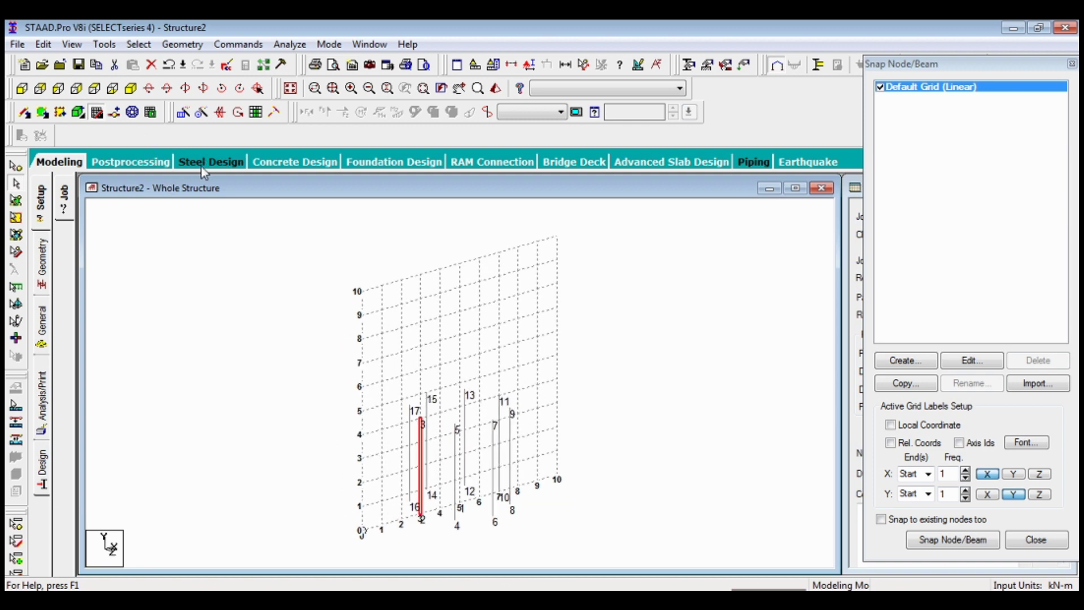
{"action": "left_click", "coordinate": [99, 112]}
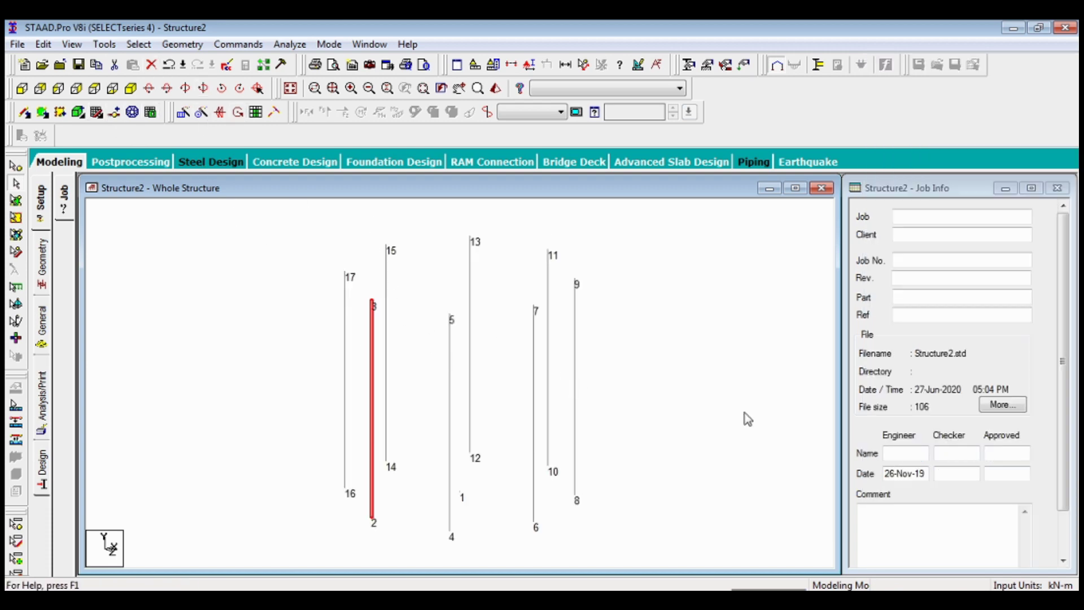
{"action": "key", "text": "Down"}
{"action": "key", "text": "Down"}
{"action": "key", "text": "Down"}
{"action": "key", "text": "Down"}
{"action": "key", "text": "Down"}
{"action": "key", "text": "Down"}
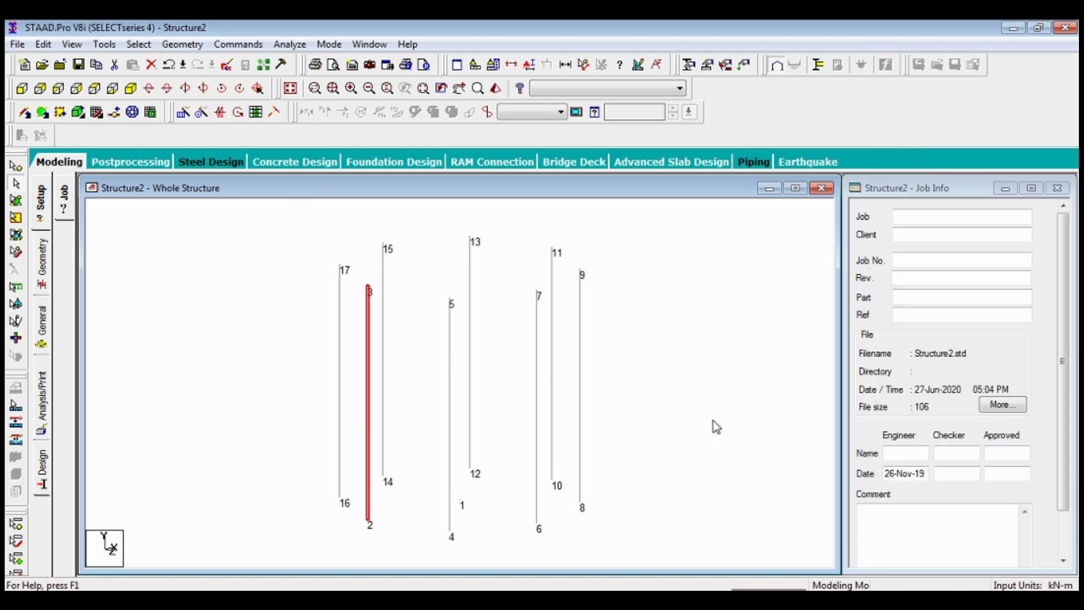
{"action": "left_click", "coordinate": [255, 112]}
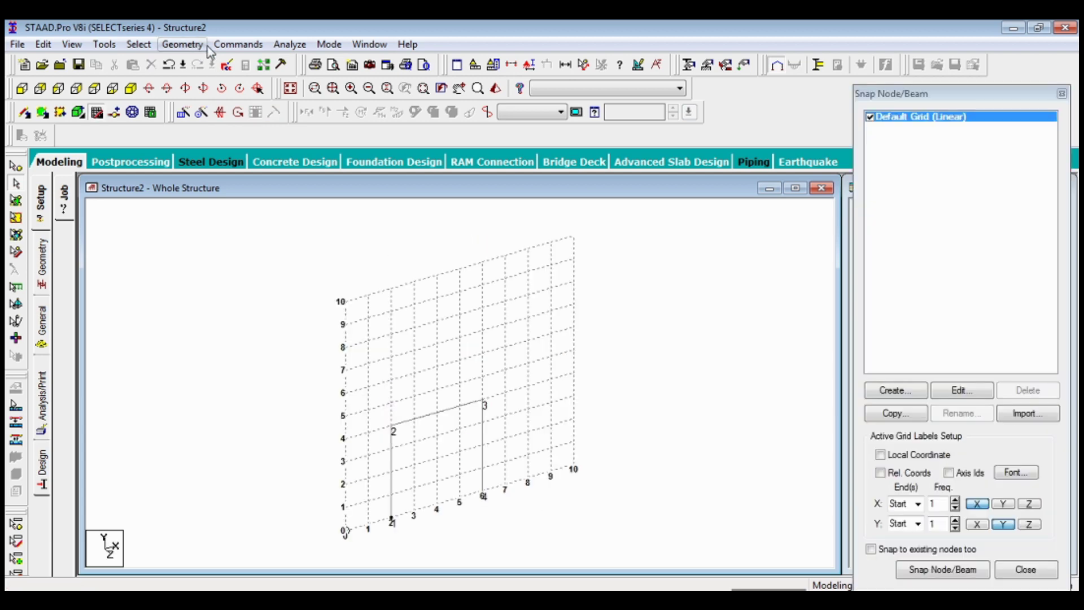
Stretch the portal frame's top beam to the point X 7, Y 4, Z 0 m
{"action": "left_click", "coordinate": [198, 49]}
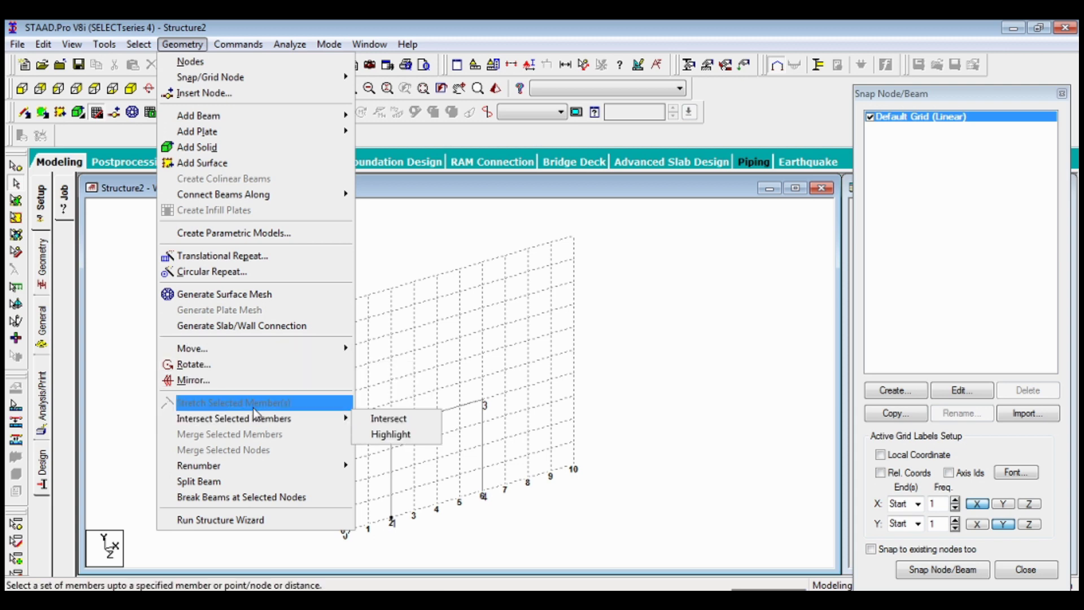
{"action": "left_click", "coordinate": [460, 398]}
{"action": "left_click", "coordinate": [456, 411]}
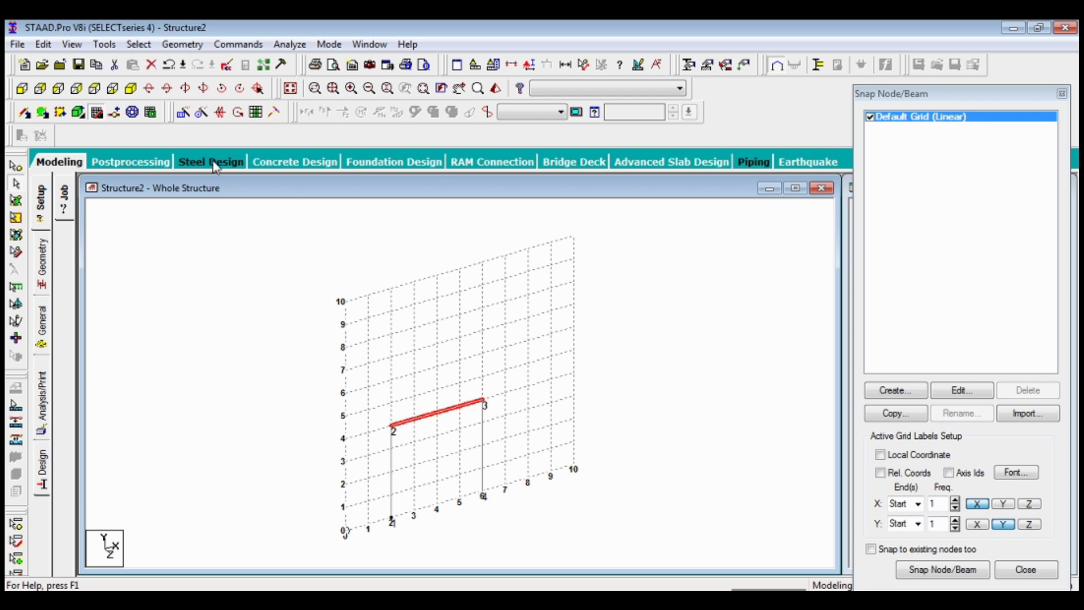
{"action": "left_click", "coordinate": [202, 51]}
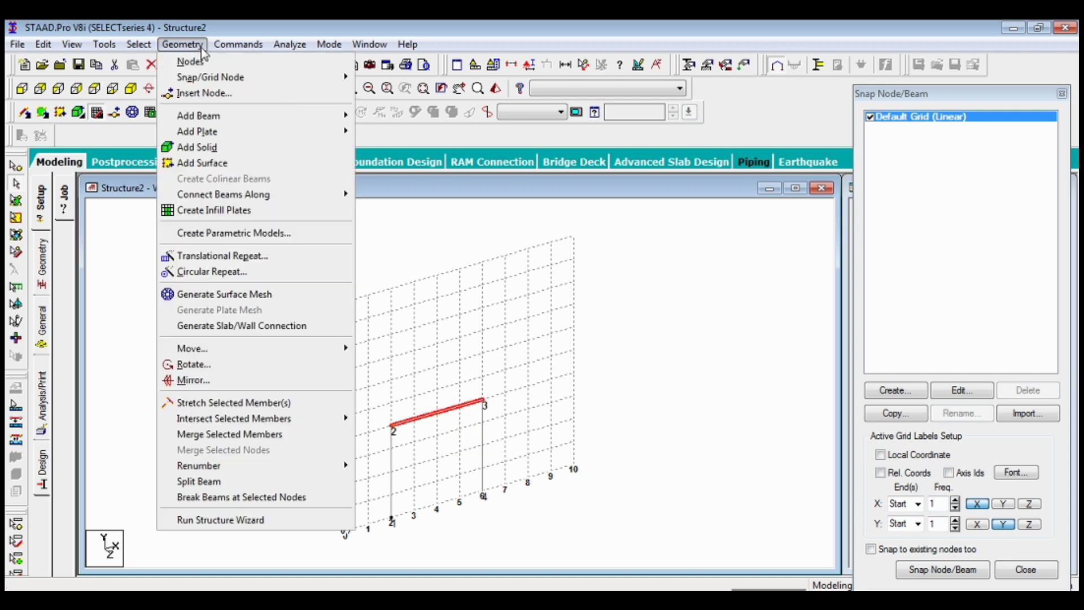
{"action": "left_click", "coordinate": [221, 403]}
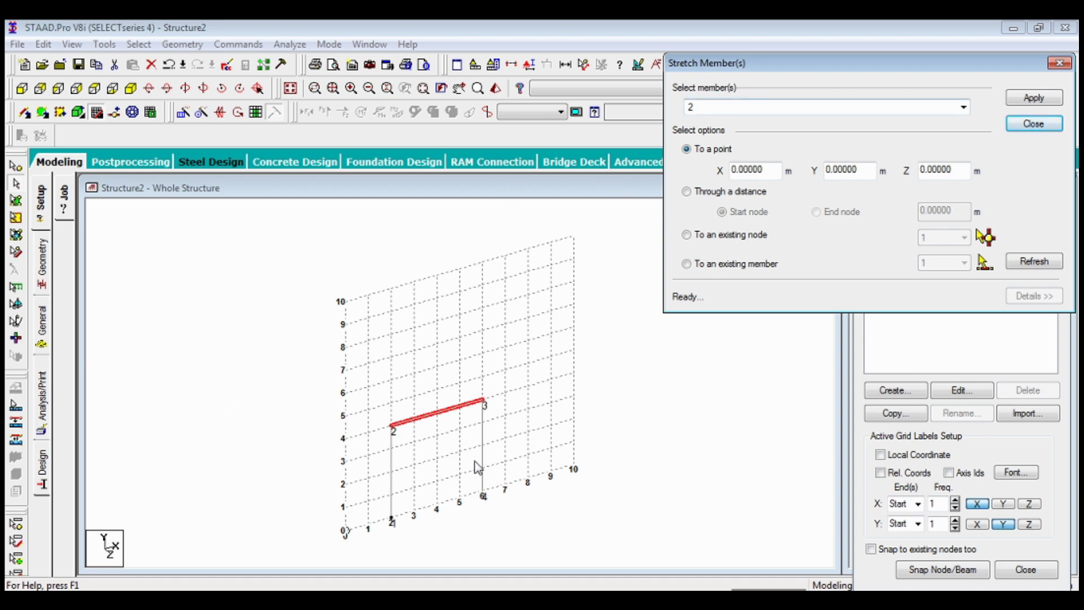
{"action": "left_click", "coordinate": [452, 420]}
{"action": "double_click", "coordinate": [746, 166]}
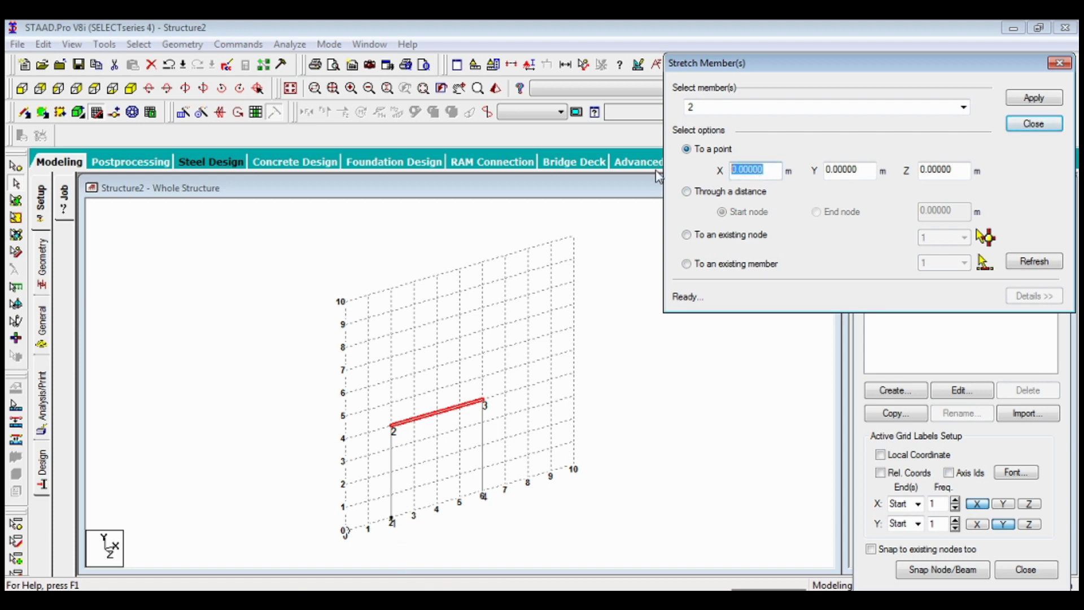
{"action": "type", "text": "7"}
{"action": "double_click", "coordinate": [836, 171]}
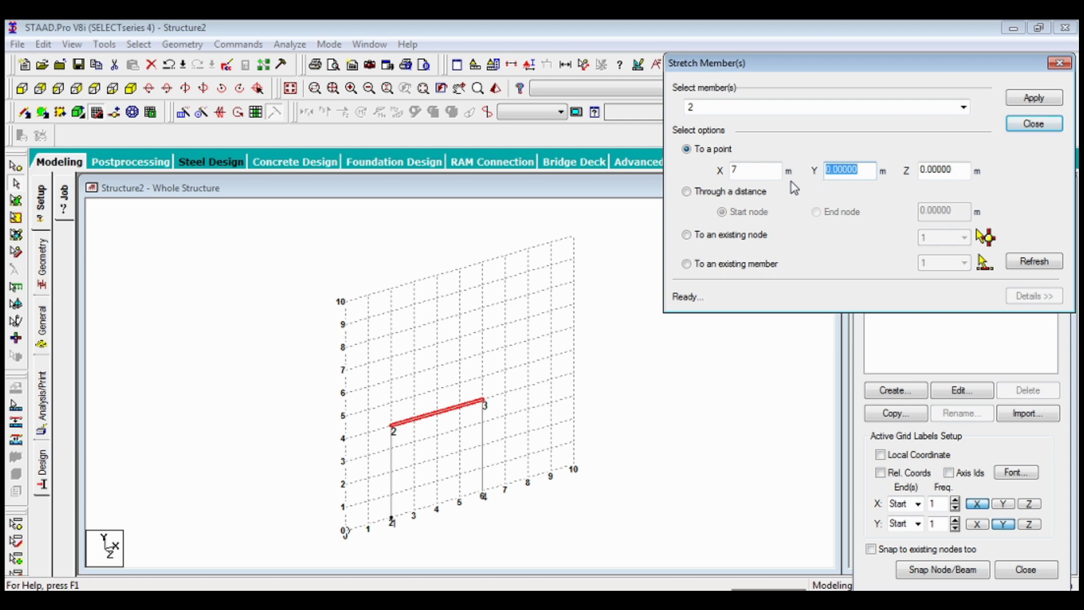
{"action": "type", "text": "4"}
{"action": "left_click", "coordinate": [968, 169]}
{"action": "left_click", "coordinate": [1028, 100]}
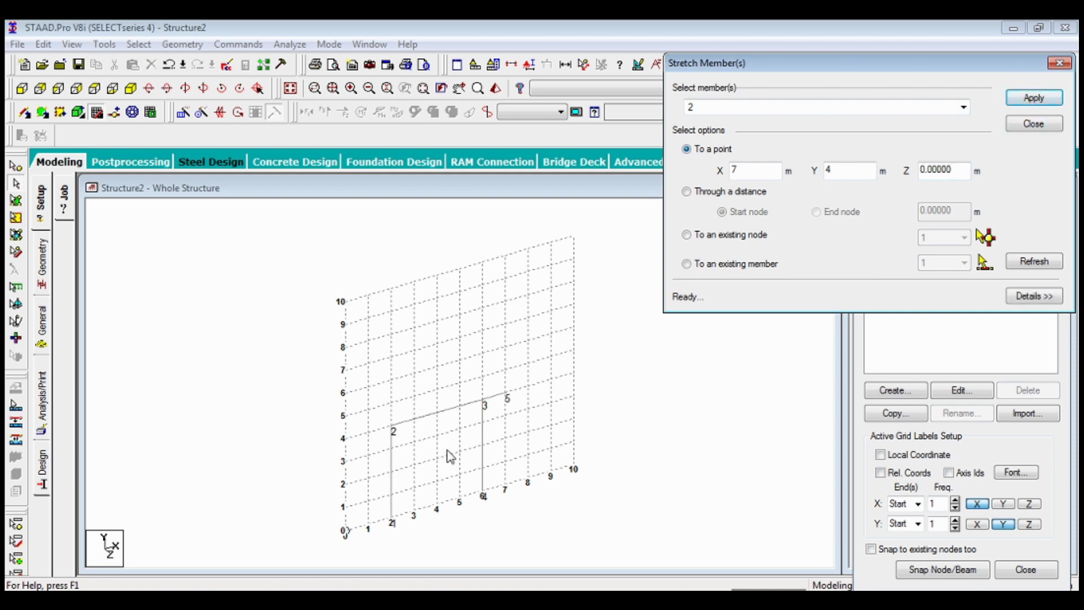
{"action": "left_click", "coordinate": [484, 452]}
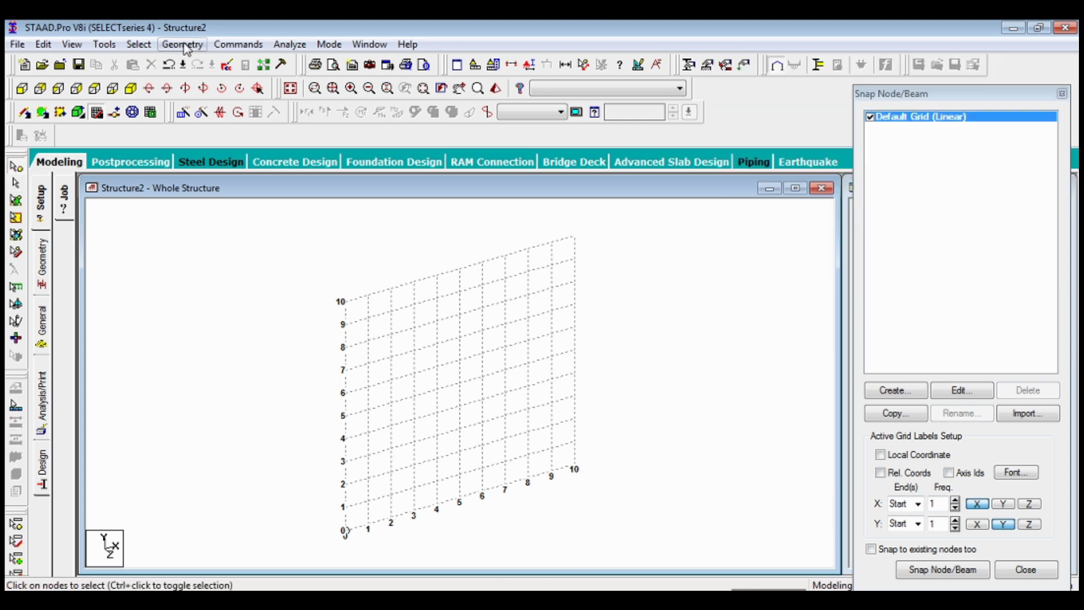
Draw four collinear beams along Y 4 with nodes at X 1, 3, 5, 7 and 9, and leave the grid
{"action": "left_click", "coordinate": [182, 44]}
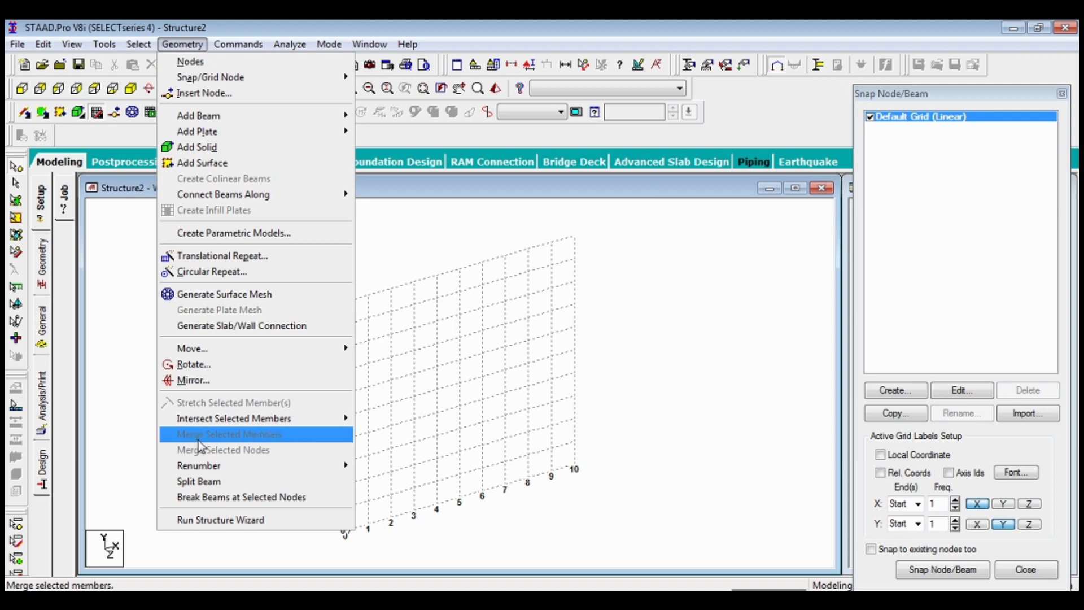
{"action": "left_click", "coordinate": [599, 511]}
{"action": "left_click", "coordinate": [960, 571]}
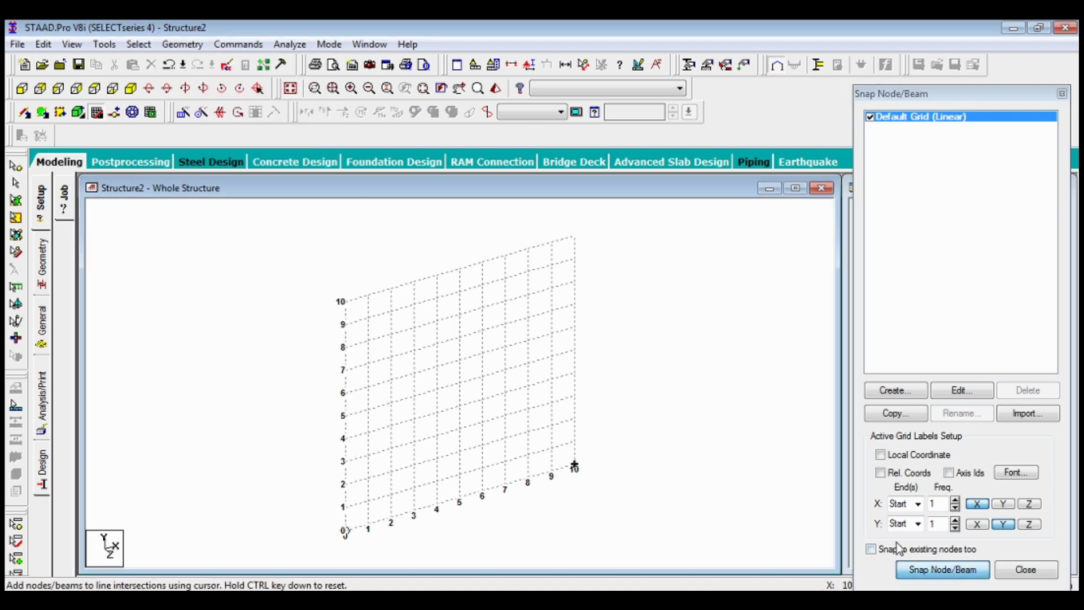
{"action": "left_click", "coordinate": [368, 432]}
{"action": "left_click", "coordinate": [415, 420]}
{"action": "left_click", "coordinate": [460, 406]}
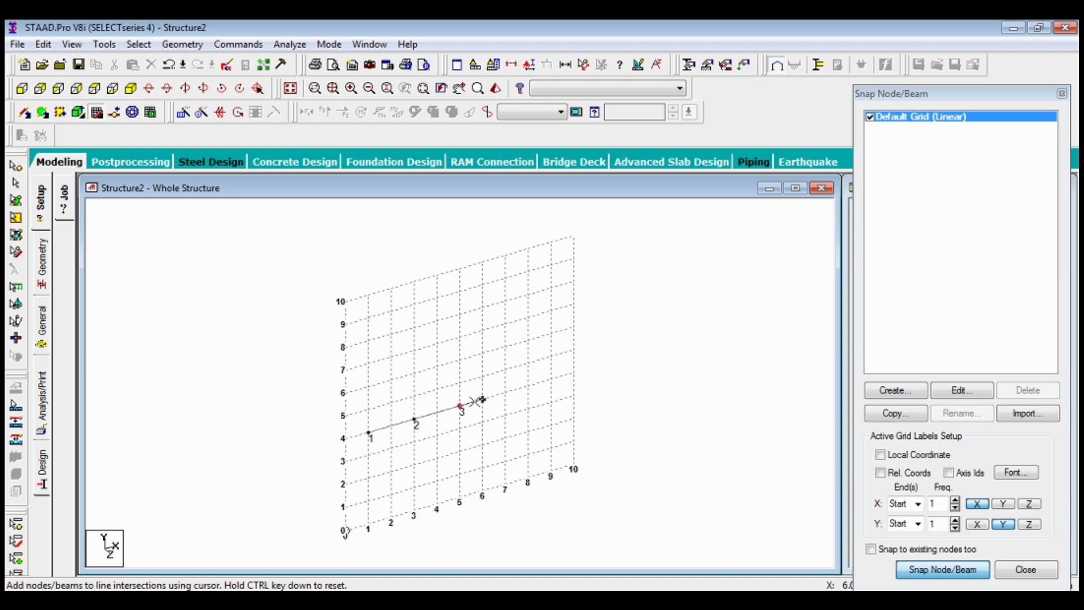
{"action": "left_click", "coordinate": [506, 392]}
{"action": "left_click", "coordinate": [551, 379]}
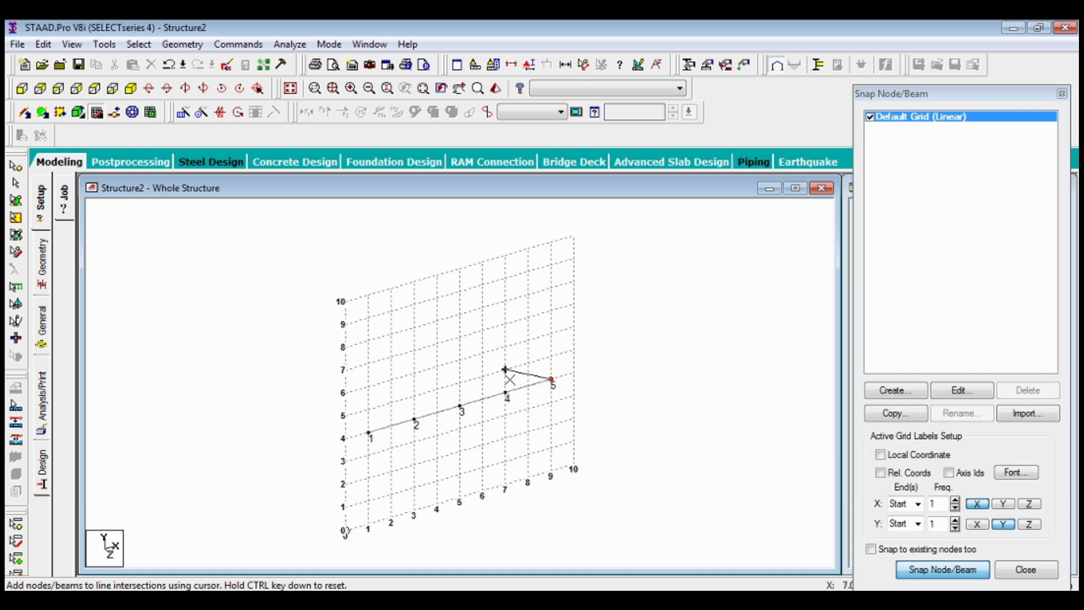
{"action": "left_click", "coordinate": [918, 210]}
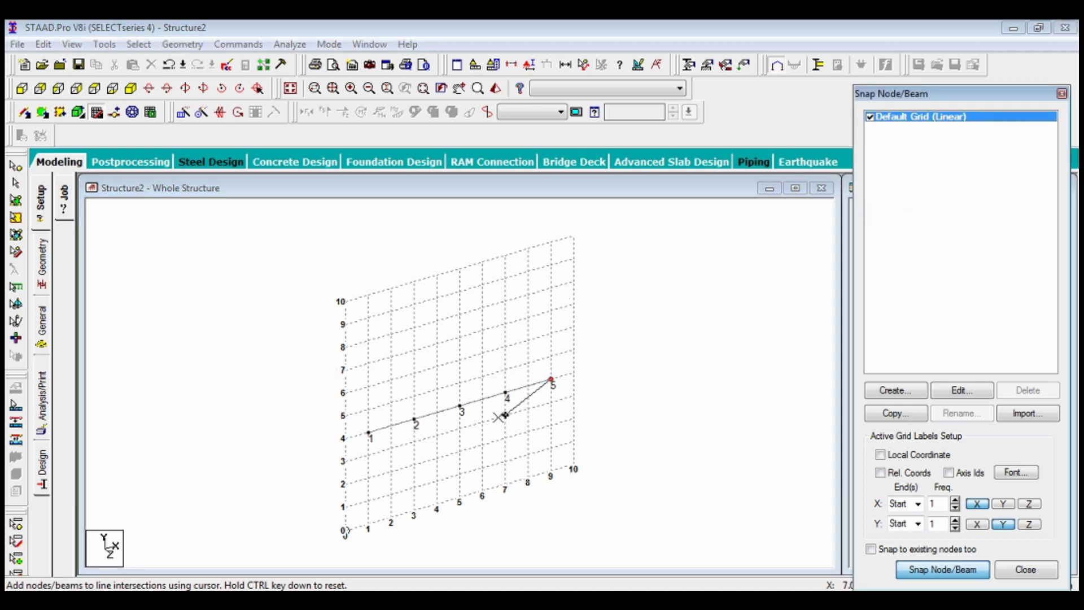
{"action": "key", "text": "Escape"}
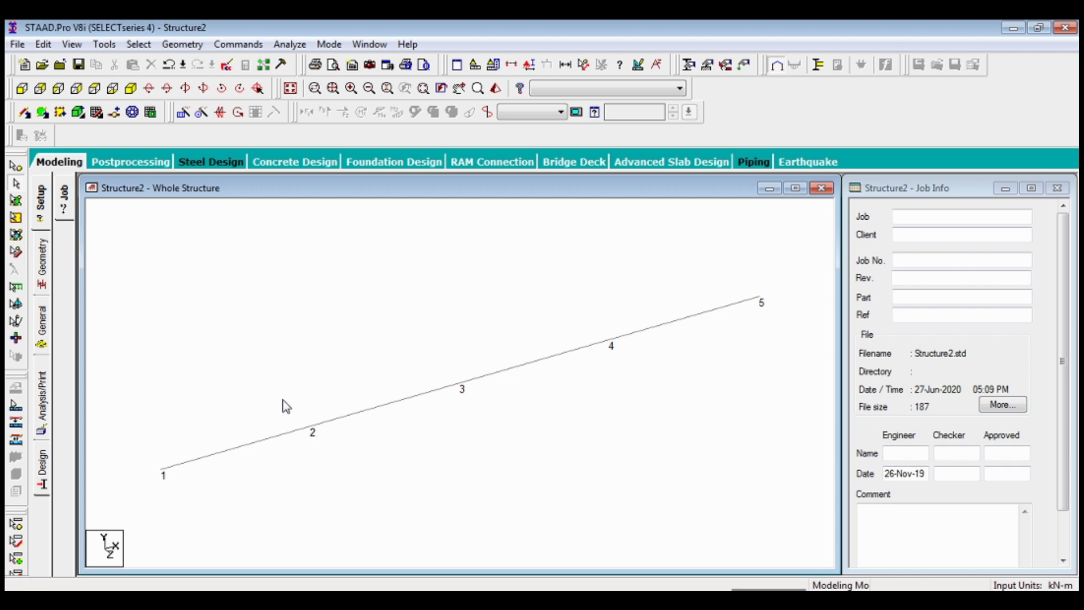
Merge the four collinear beams into a single member, keeping beam number 1
{"action": "left_click_drag", "start_coordinate": [133, 303], "coordinate": [806, 465]}
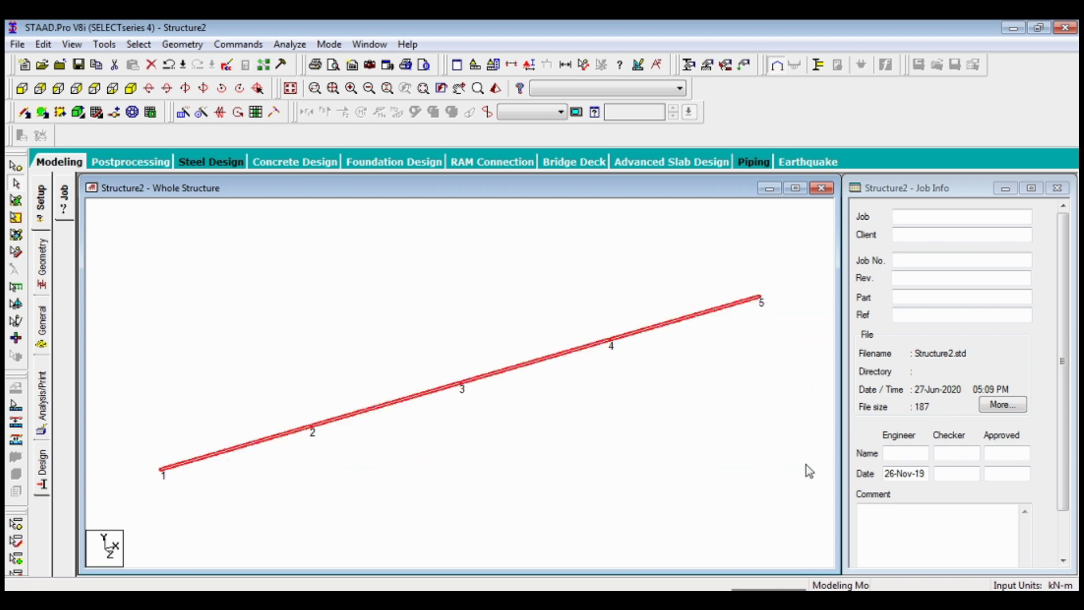
{"action": "left_click", "coordinate": [182, 44]}
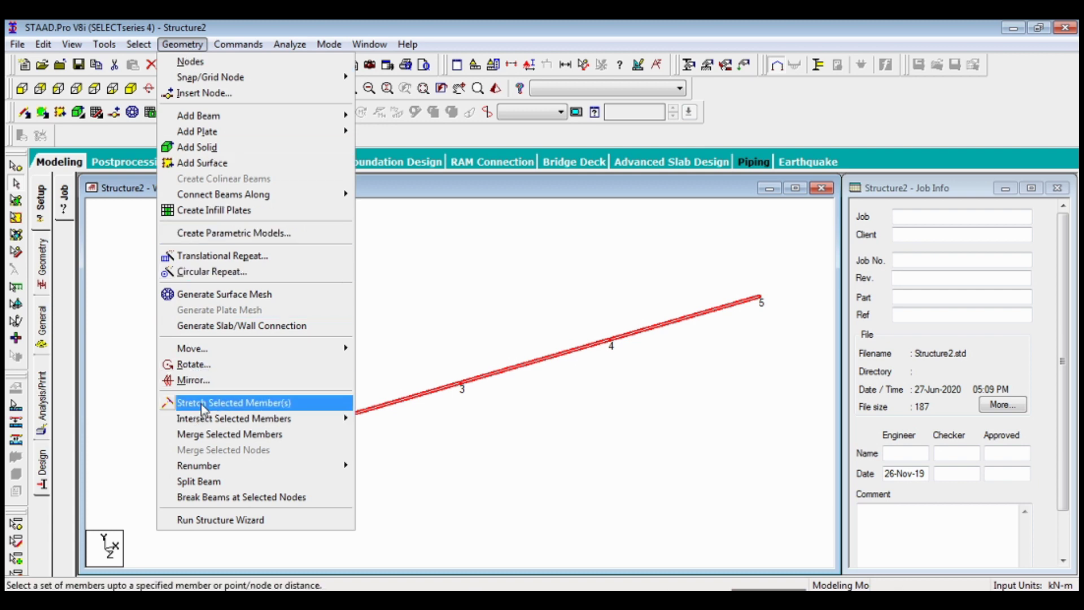
{"action": "left_click", "coordinate": [210, 437]}
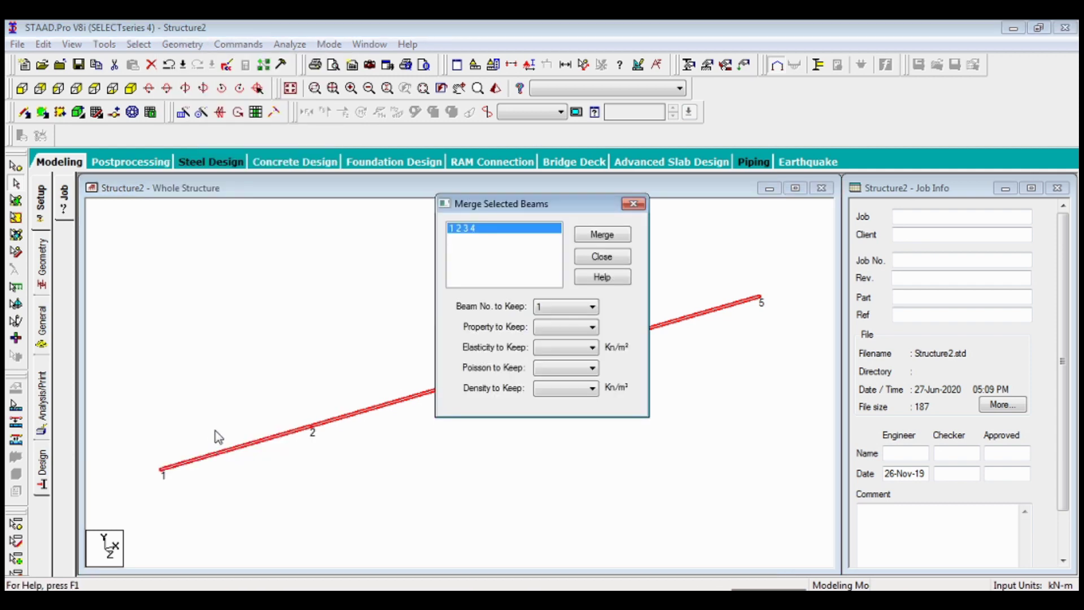
{"action": "left_click_drag", "start_coordinate": [484, 203], "coordinate": [545, 409]}
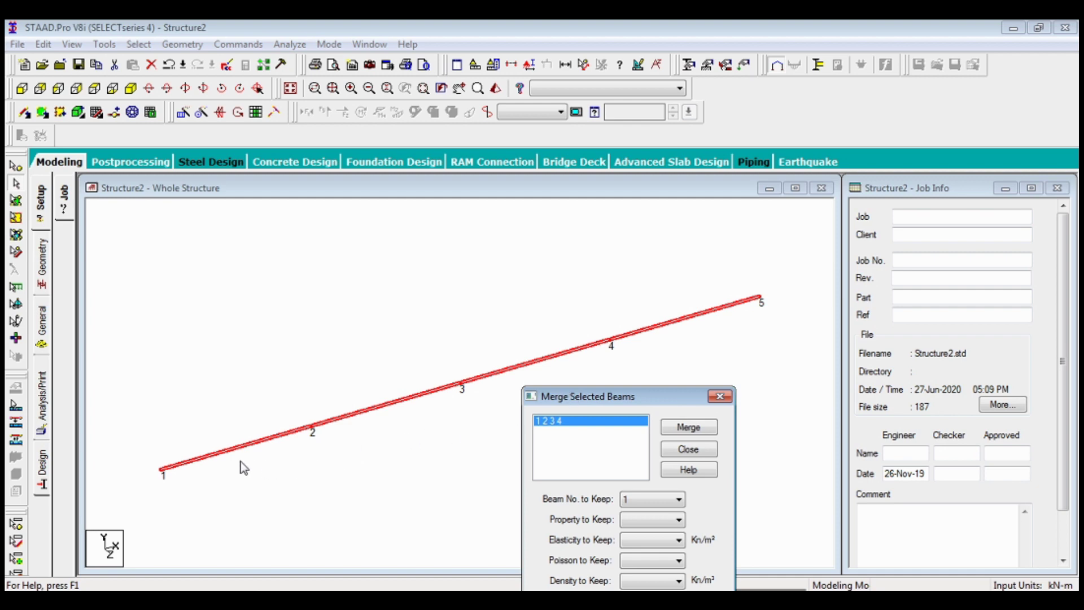
{"action": "left_click", "coordinate": [681, 433]}
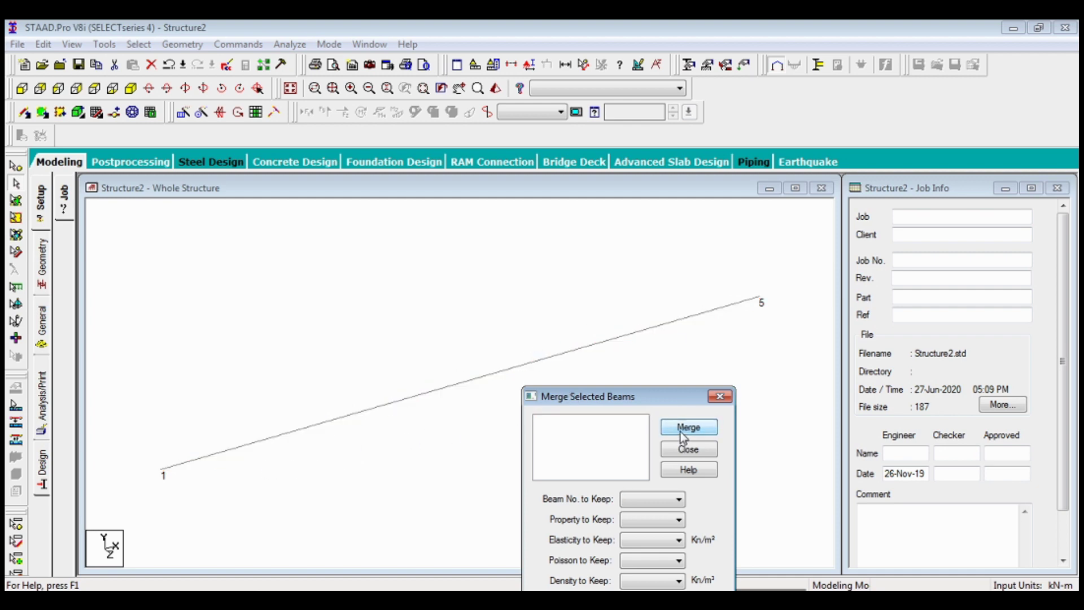
{"action": "left_click_drag", "start_coordinate": [638, 395], "coordinate": [696, 374]}
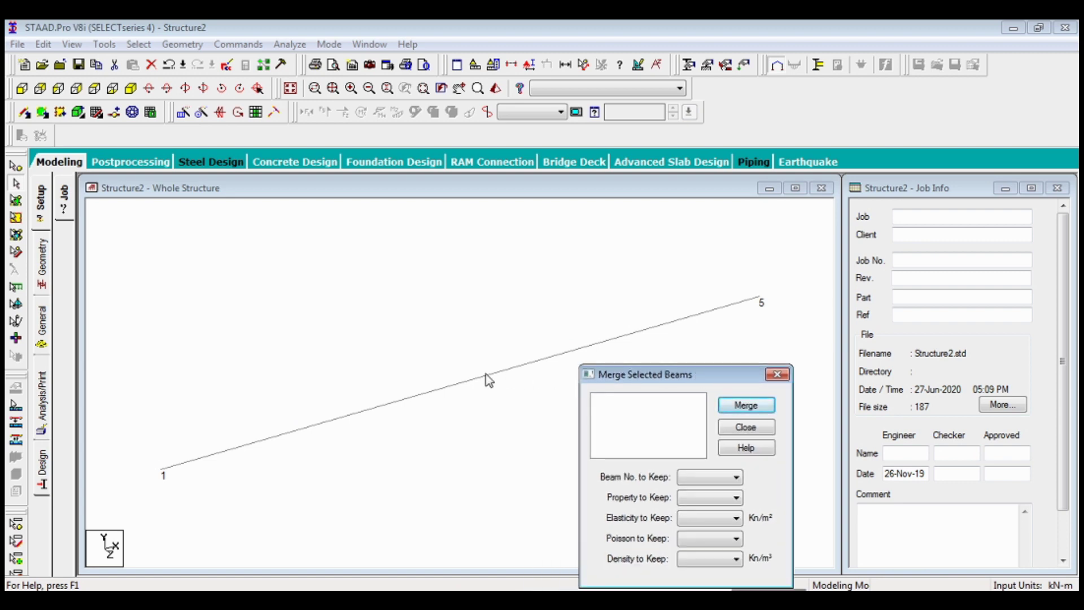
{"action": "left_click", "coordinate": [772, 427]}
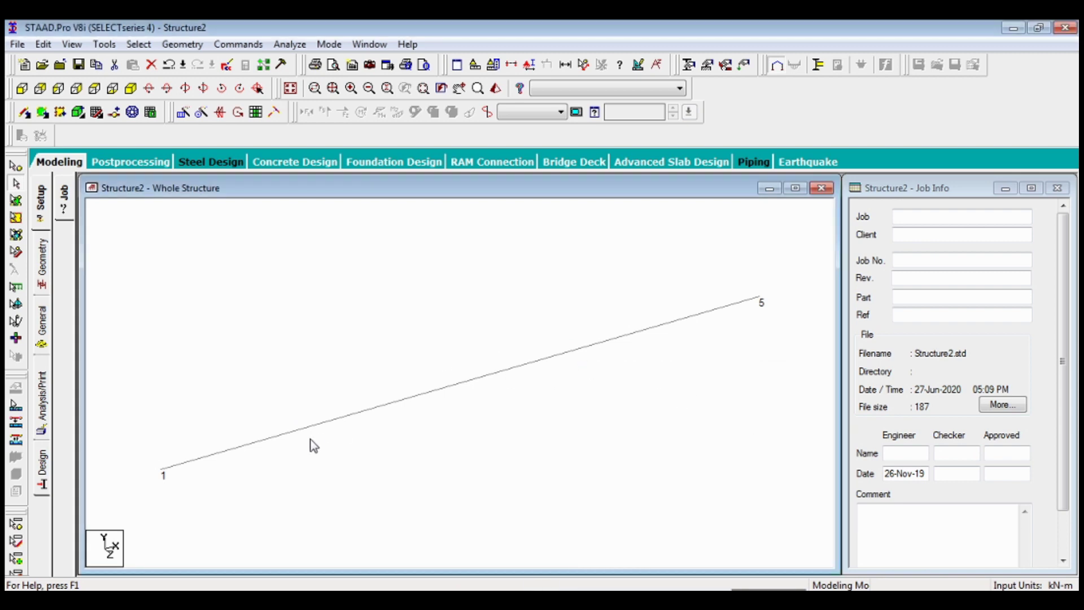
{"action": "left_click", "coordinate": [525, 370]}
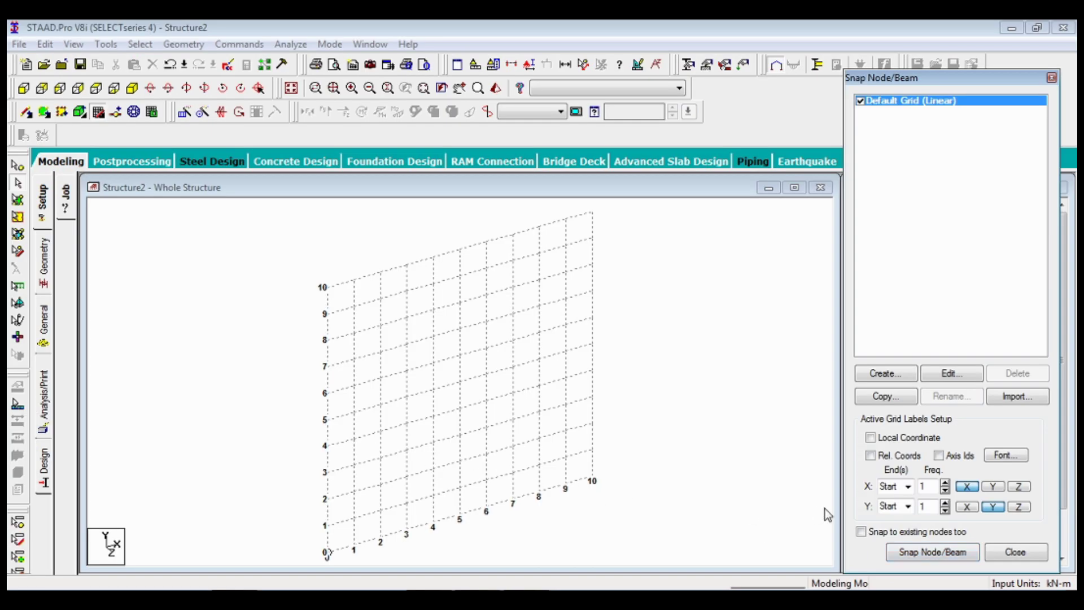
Draw two separate beams along Y 4, one from X 2 to X 5 and the other from X 6 to X 9
{"action": "left_click", "coordinate": [906, 552]}
{"action": "left_click", "coordinate": [381, 431]}
{"action": "left_click", "coordinate": [460, 408]}
{"action": "key", "text": "Escape"}
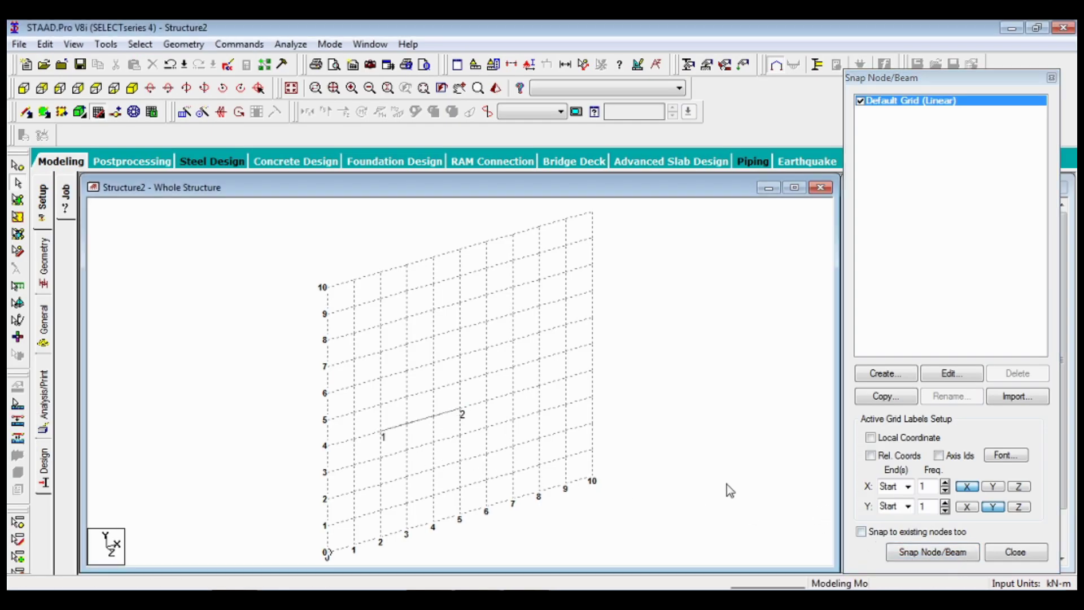
{"action": "left_click", "coordinate": [905, 557]}
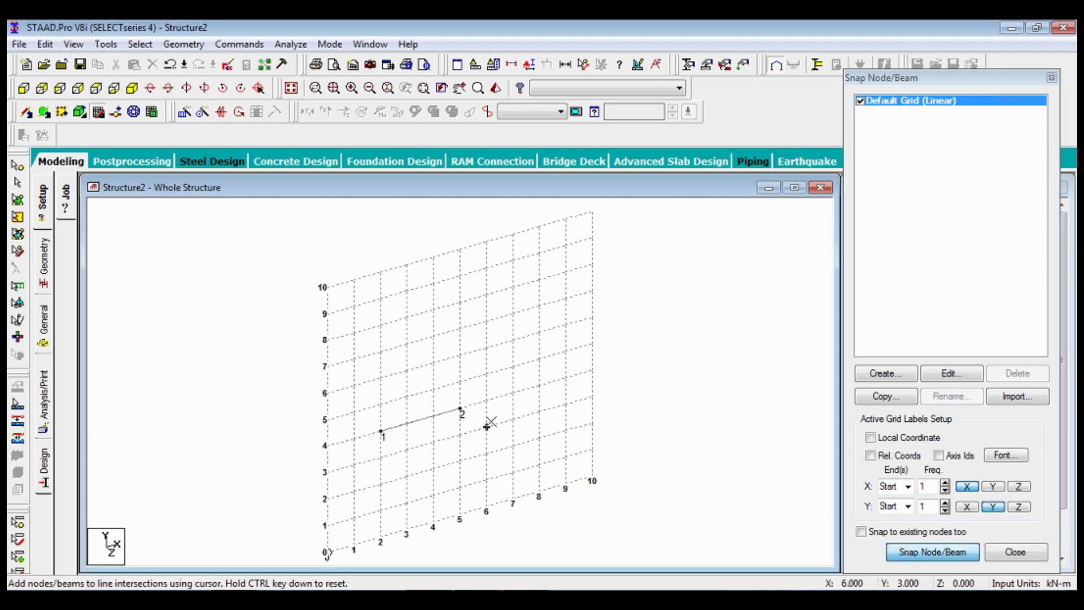
{"action": "left_click", "coordinate": [486, 402]}
{"action": "left_click", "coordinate": [565, 379]}
{"action": "key", "text": "Escape"}
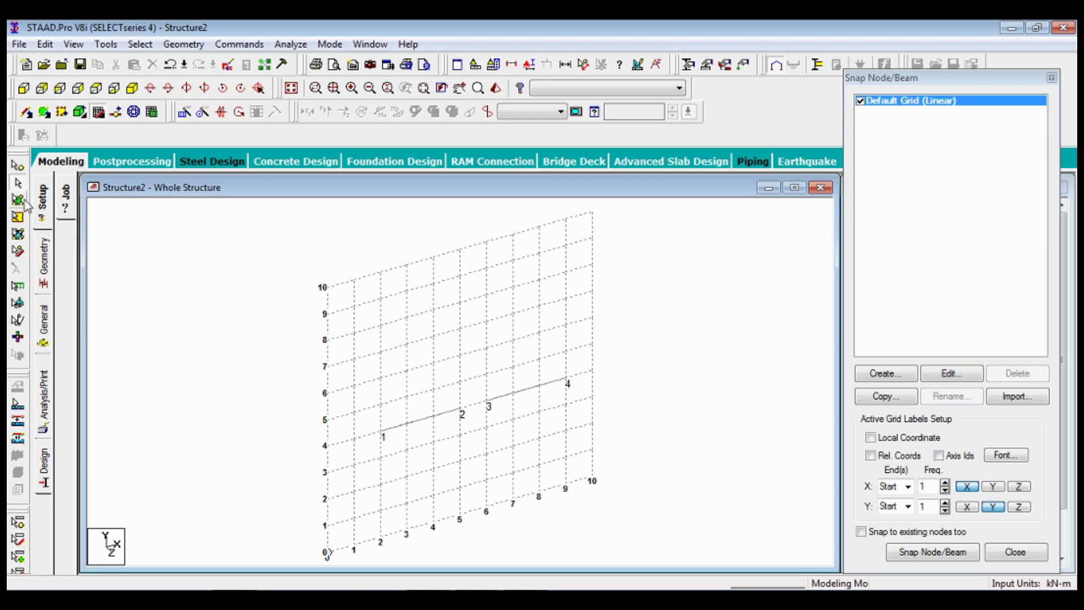
Merge the two facing inner nodes at X 5 and X 6 on Y 4, keeping node 2
{"action": "left_click", "coordinate": [18, 167]}
{"action": "left_click_drag", "start_coordinate": [427, 370], "coordinate": [517, 446]}
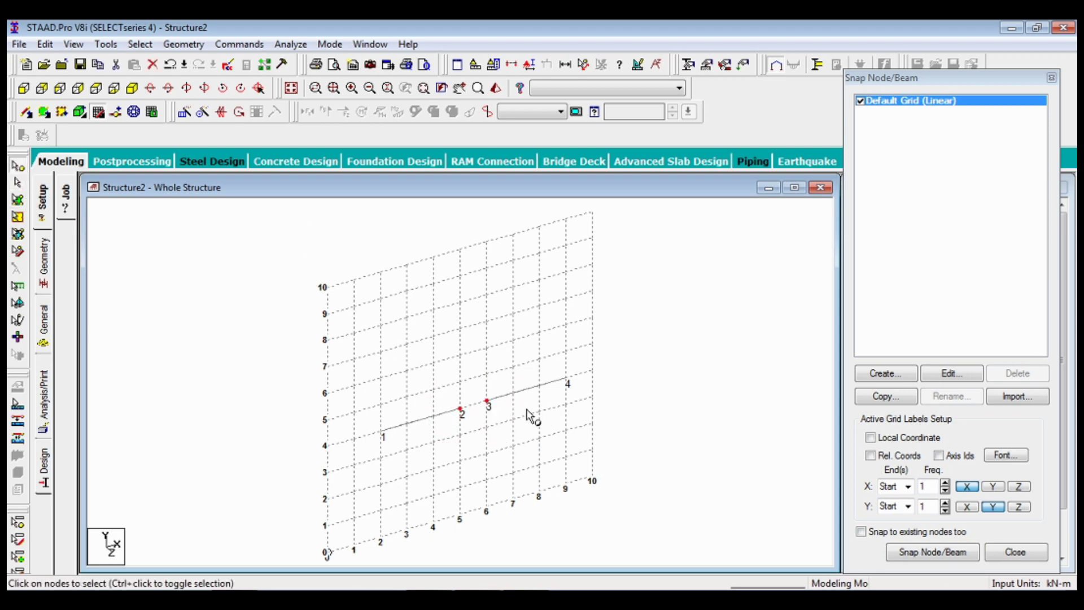
{"action": "left_click", "coordinate": [184, 44]}
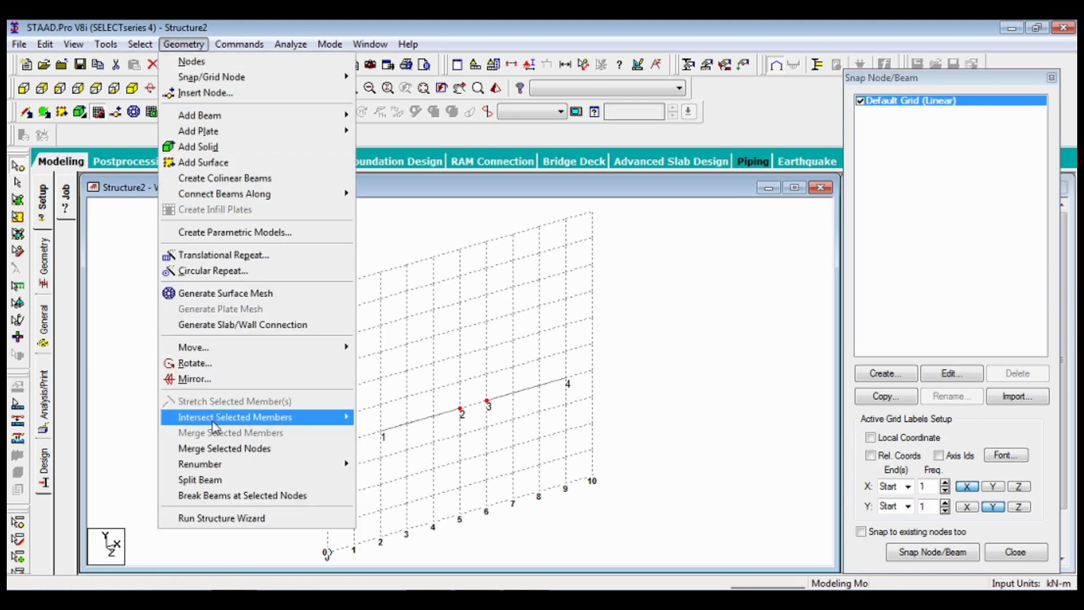
{"action": "left_click", "coordinate": [218, 454]}
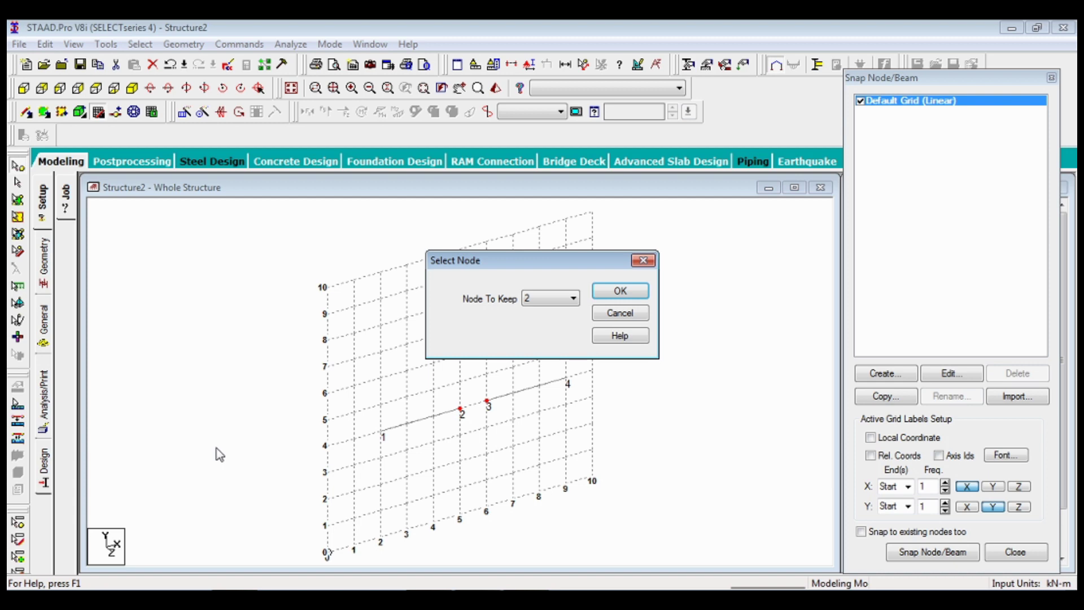
{"action": "left_click", "coordinate": [541, 299]}
{"action": "left_click", "coordinate": [540, 300]}
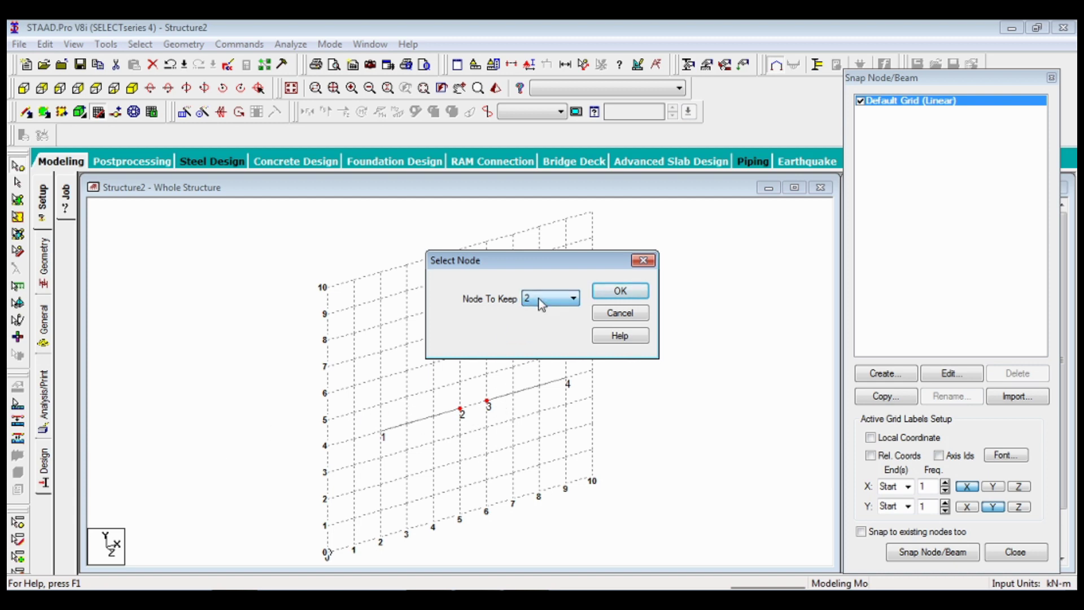
{"action": "left_click", "coordinate": [541, 299]}
{"action": "left_click", "coordinate": [540, 312]}
{"action": "left_click", "coordinate": [609, 291]}
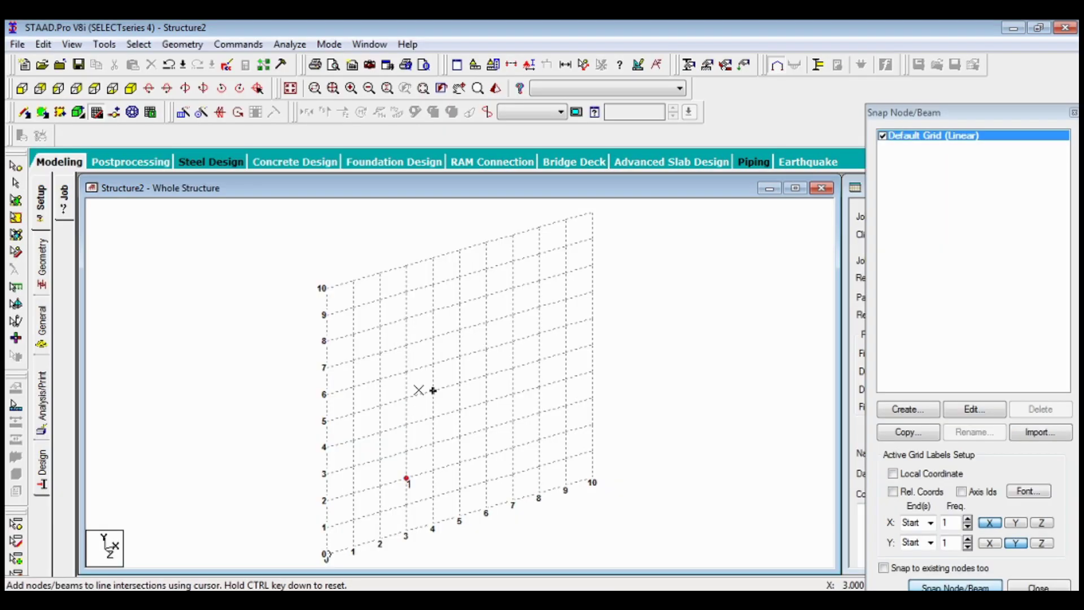
Draw a portal frame from the node at X 3, Y 2 through X 3, Y 7 and X 7, Y 7 down to X 7, Y 2
{"action": "left_click", "coordinate": [407, 345]}
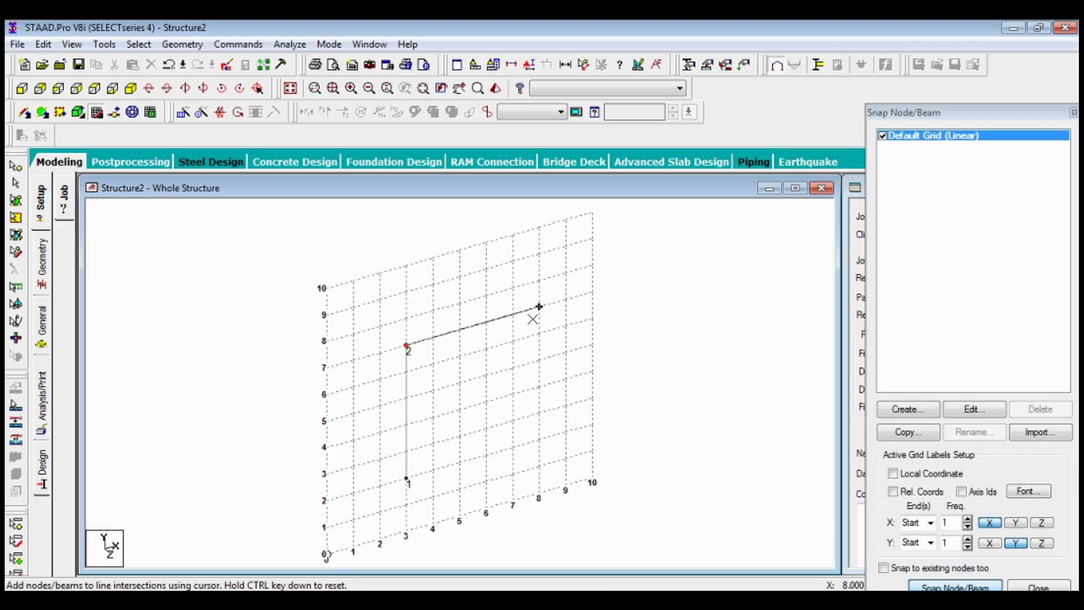
{"action": "left_click", "coordinate": [513, 314]}
{"action": "left_click", "coordinate": [513, 448]}
{"action": "key", "text": "Escape"}
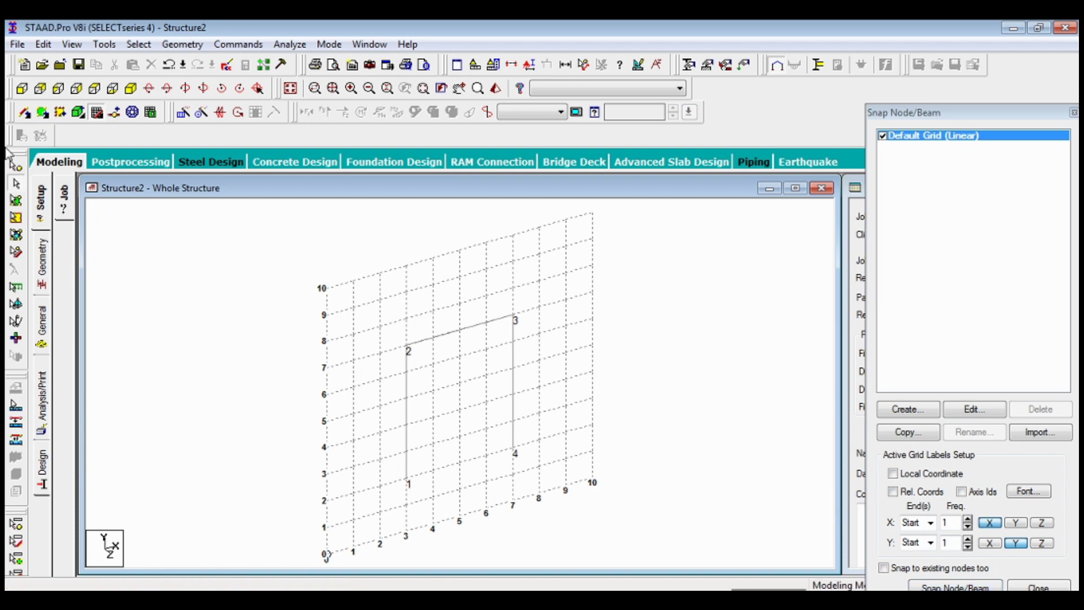
Delete the base node of the portal frame's column at X 3 together with its connected member
{"action": "left_click", "coordinate": [10, 168]}
{"action": "left_click_drag", "start_coordinate": [375, 459], "coordinate": [468, 517]}
{"action": "key", "text": "Delete"}
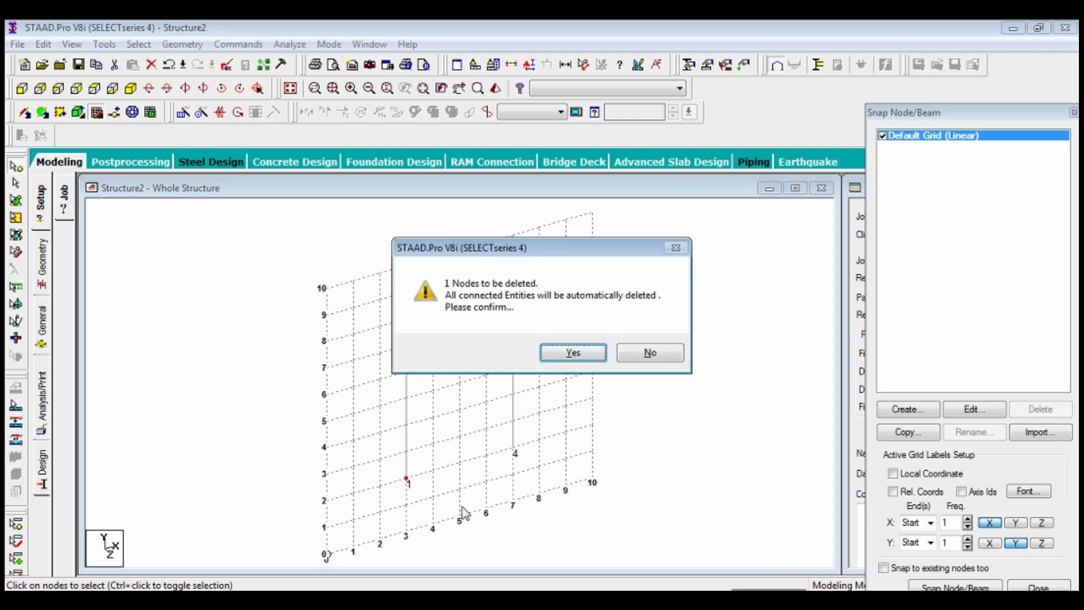
{"action": "key", "text": "Return"}
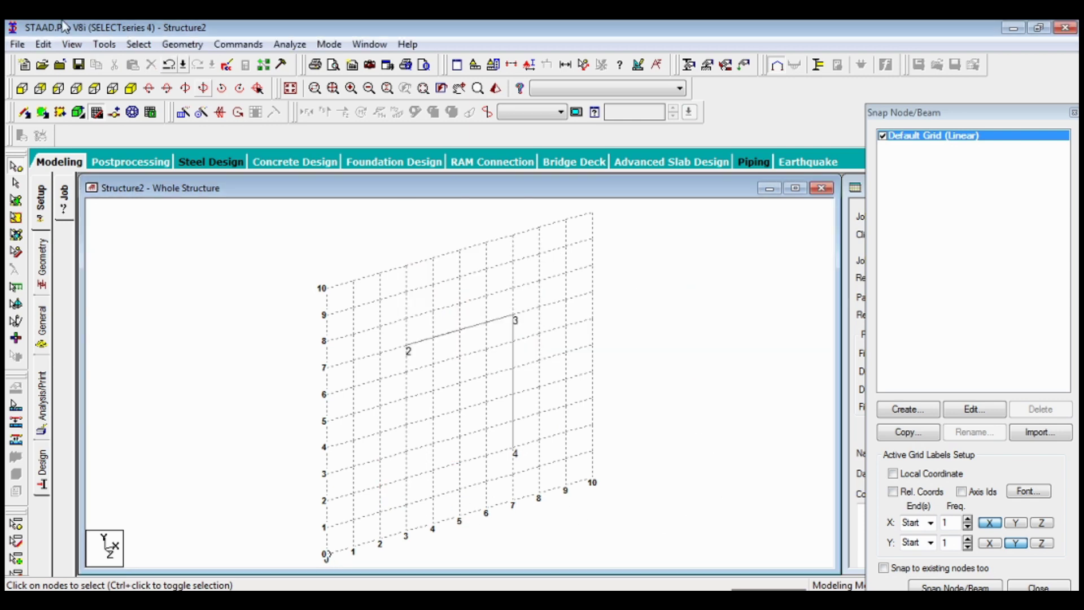
Renumber the frame's three remaining nodes from 1 in ascending order, using the X, Y and Z coordinates and joint number as sort criteria
{"action": "left_click_drag", "start_coordinate": [362, 293], "coordinate": [690, 491]}
{"action": "left_click_drag", "start_coordinate": [360, 292], "coordinate": [564, 429]}
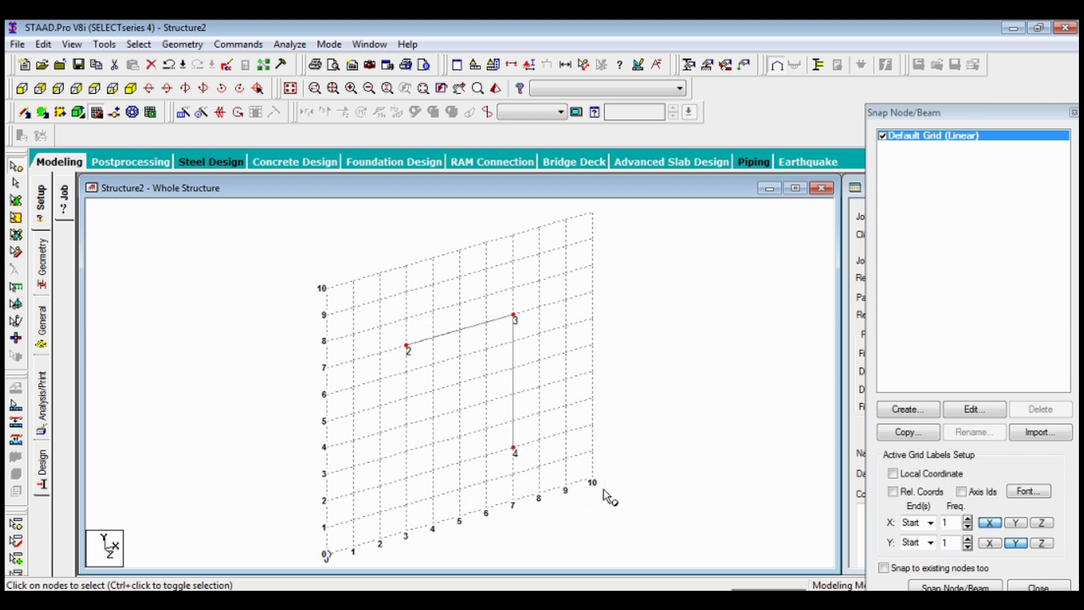
{"action": "left_click", "coordinate": [190, 45]}
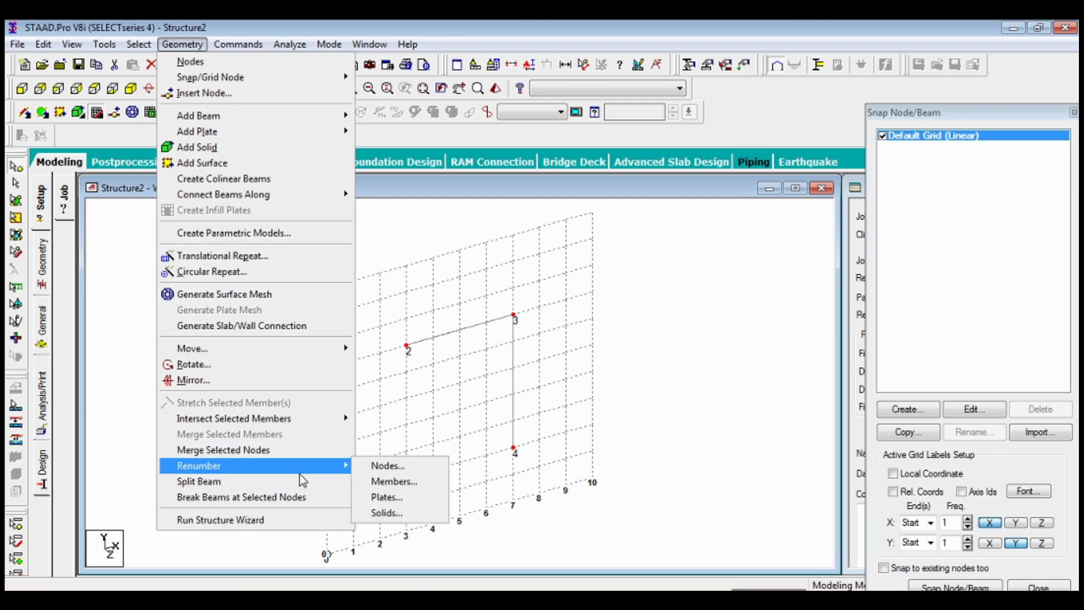
{"action": "left_click", "coordinate": [378, 470]}
{"action": "left_click", "coordinate": [567, 372]}
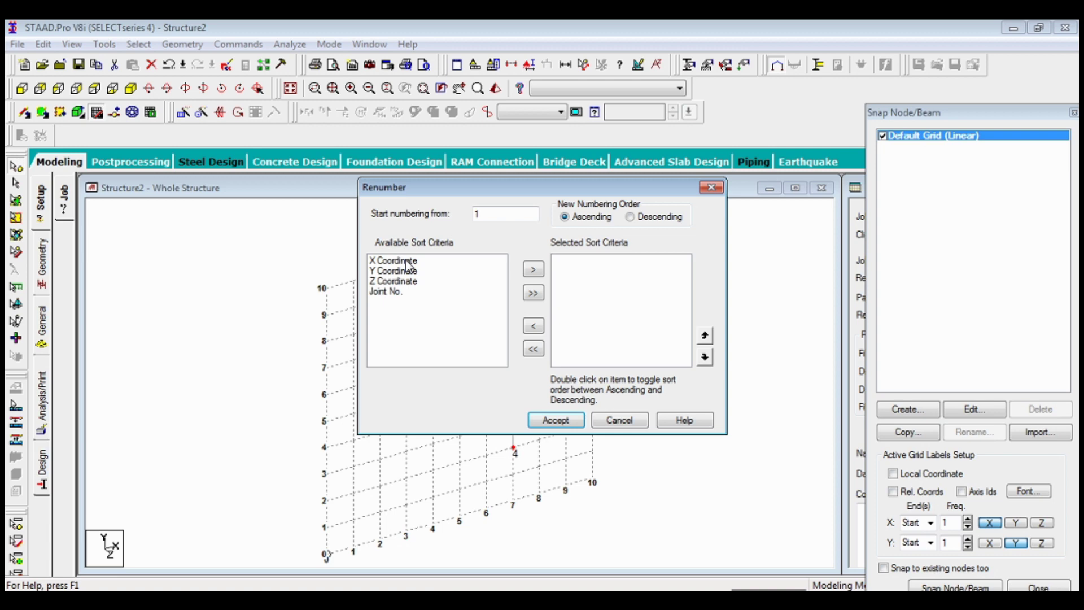
{"action": "left_click", "coordinate": [533, 293]}
{"action": "left_click", "coordinate": [498, 216]}
{"action": "double_click", "coordinate": [498, 216]}
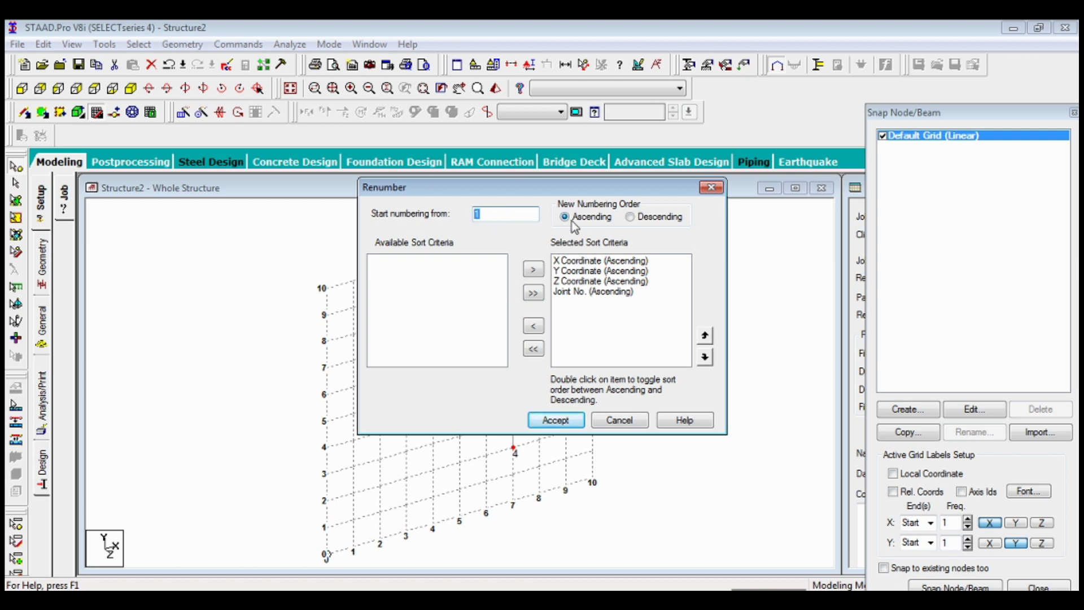
{"action": "left_click", "coordinate": [545, 421]}
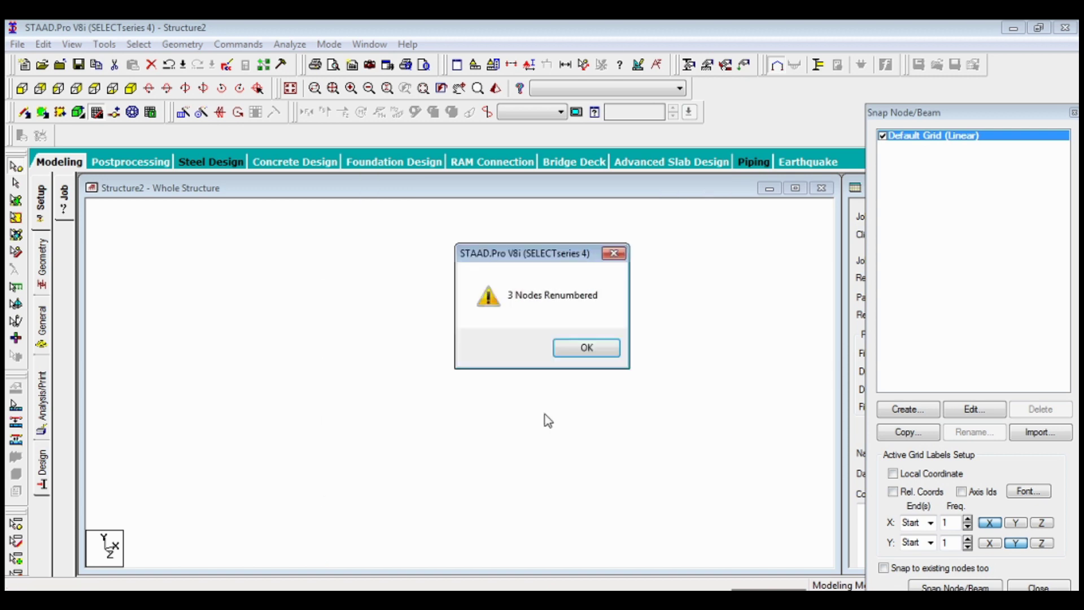
{"action": "left_click", "coordinate": [587, 348]}
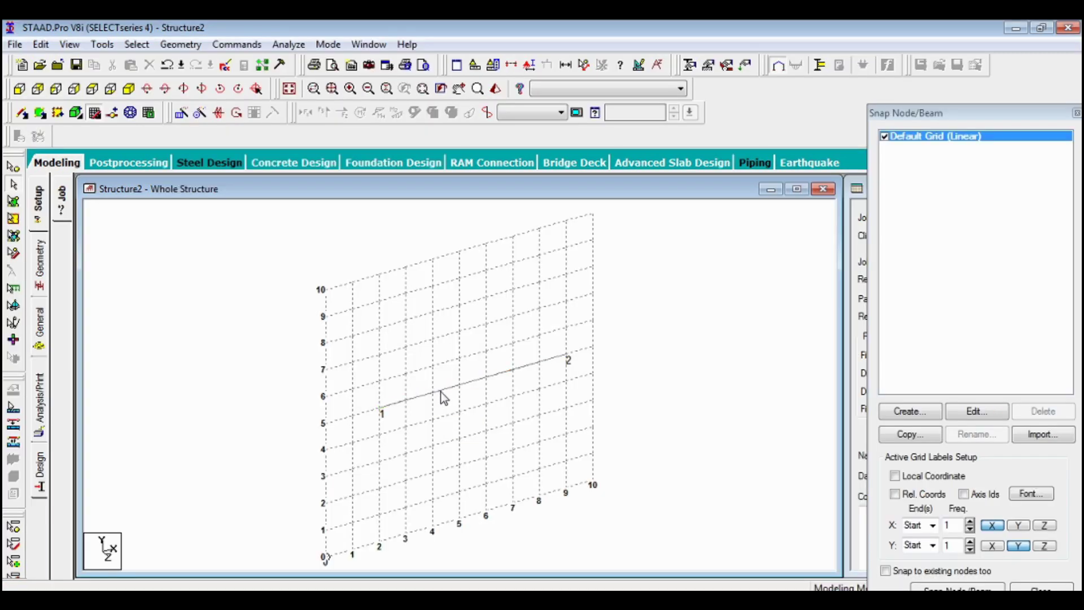
Split the beam by inserting a new node at a distance of 5 m from its start
{"action": "left_click", "coordinate": [442, 392]}
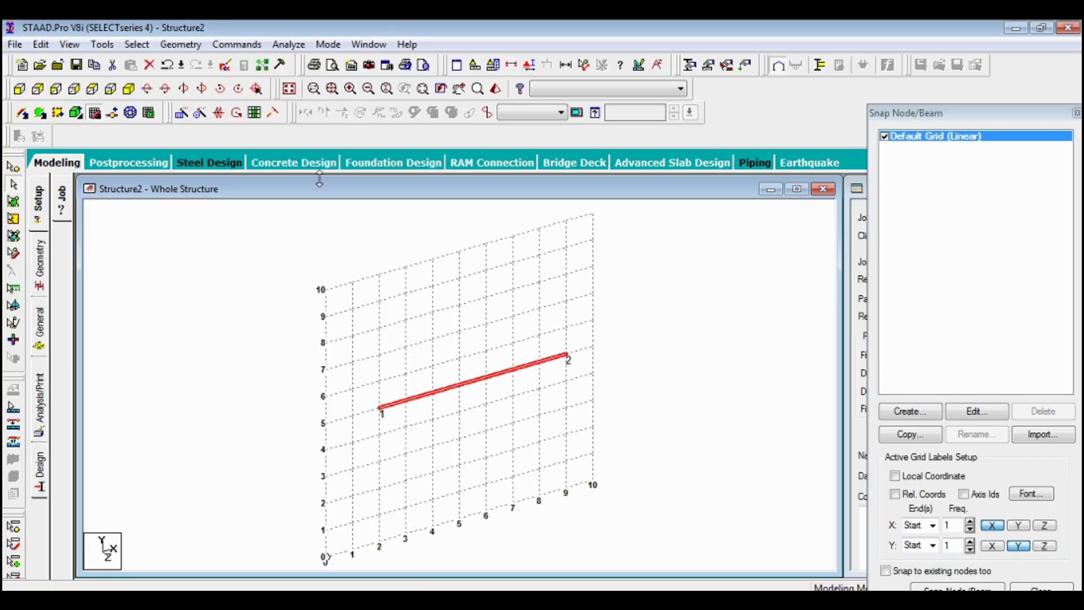
{"action": "left_click", "coordinate": [186, 45]}
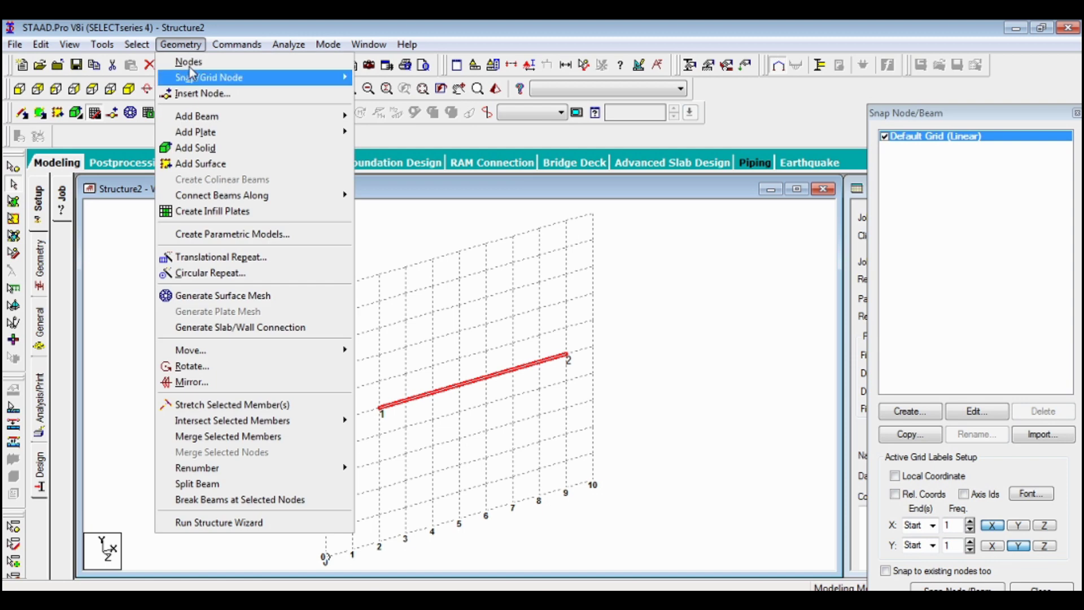
{"action": "left_click", "coordinate": [201, 483]}
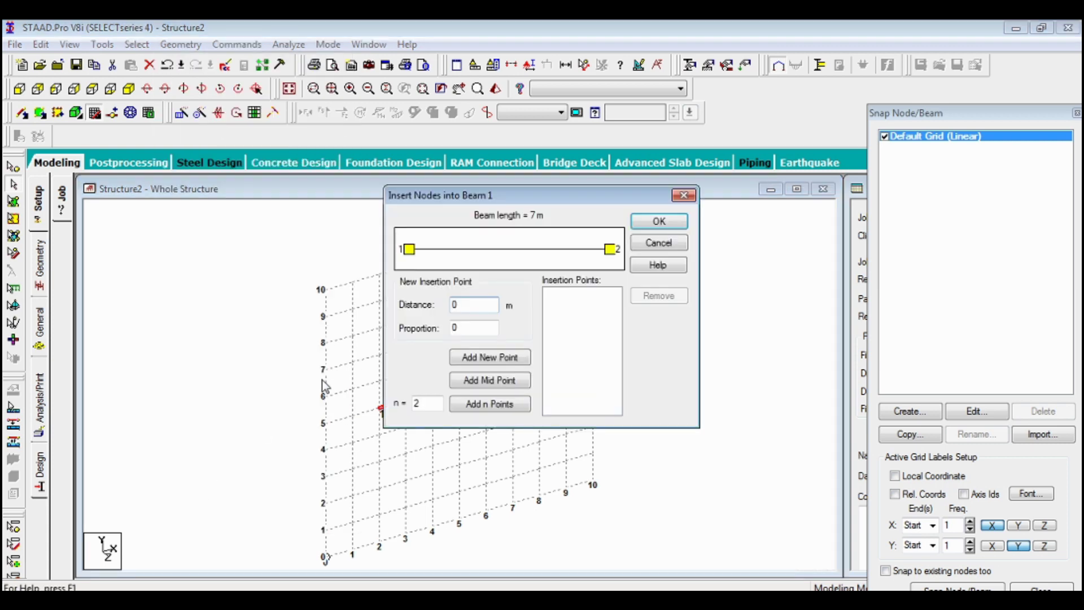
{"action": "left_click_drag", "start_coordinate": [462, 198], "coordinate": [484, 62]}
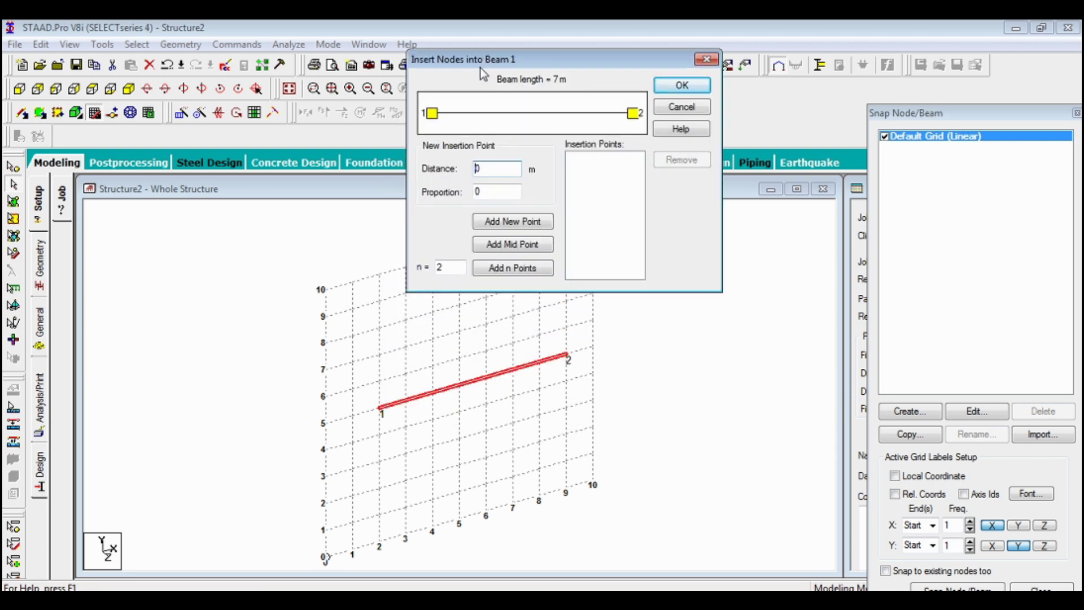
{"action": "double_click", "coordinate": [477, 168]}
{"action": "type", "text": "5"}
{"action": "left_click", "coordinate": [526, 223]}
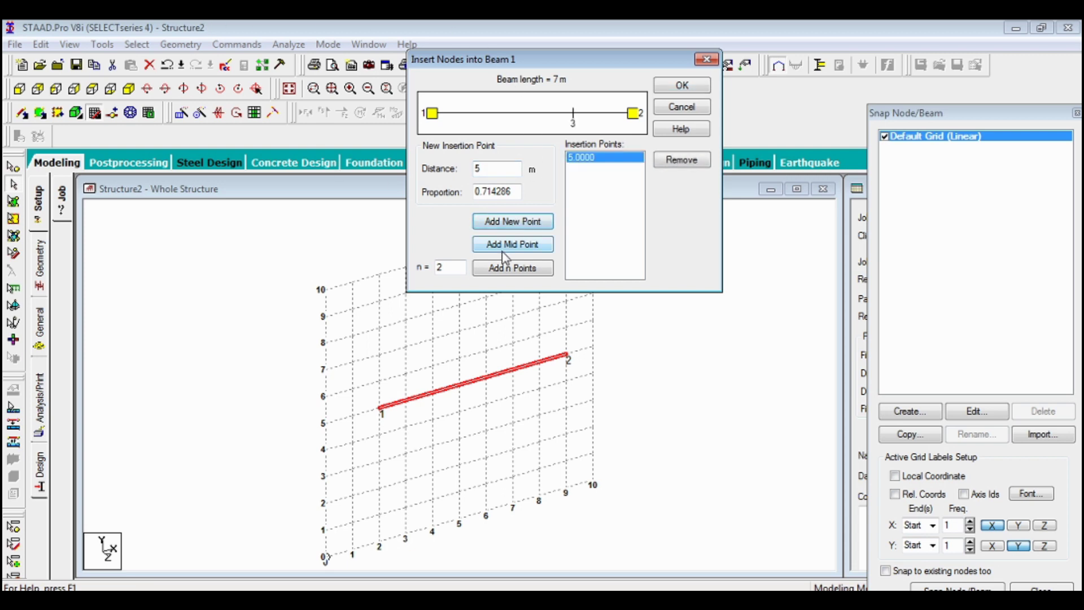
{"action": "left_click", "coordinate": [692, 90]}
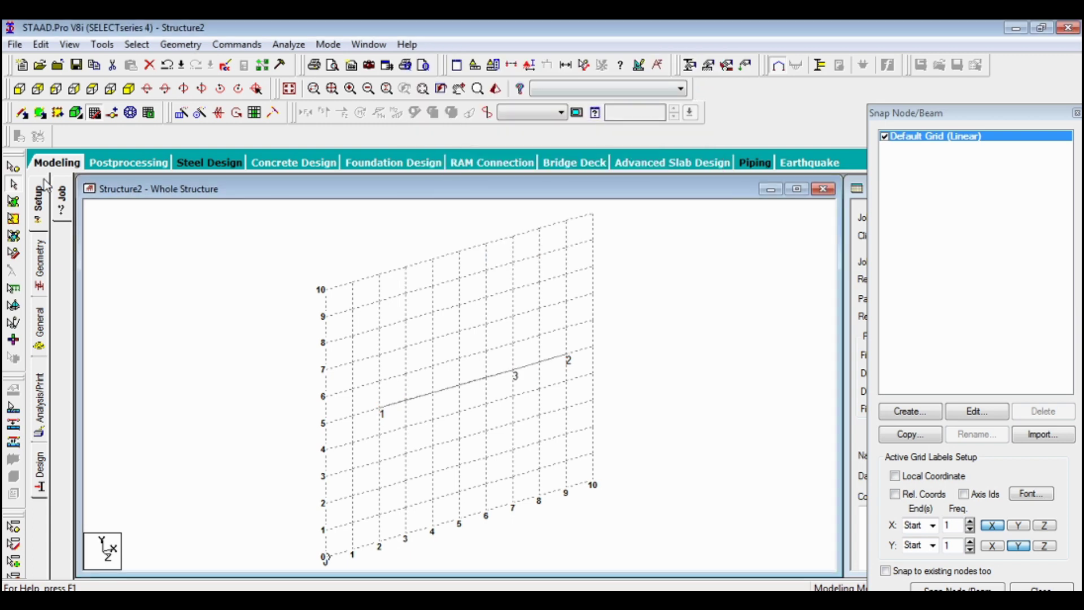
Place three unconnected nodes on the grid at Y 4, located at X 1, X 3 and X 8
{"action": "left_click", "coordinate": [935, 589]}
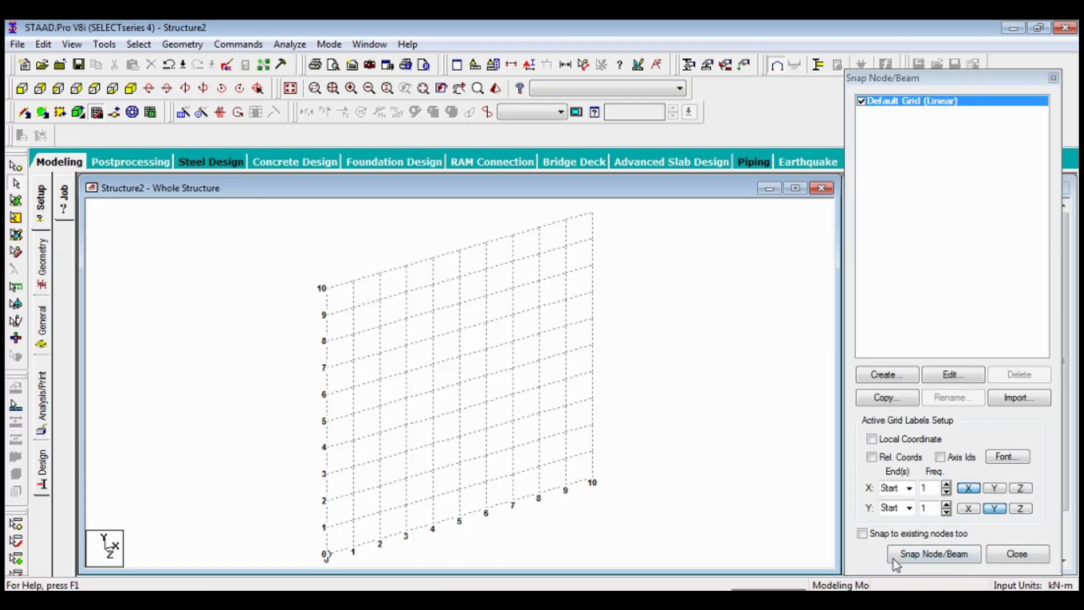
{"action": "left_click", "coordinate": [900, 557]}
{"action": "left_click", "coordinate": [353, 440]}
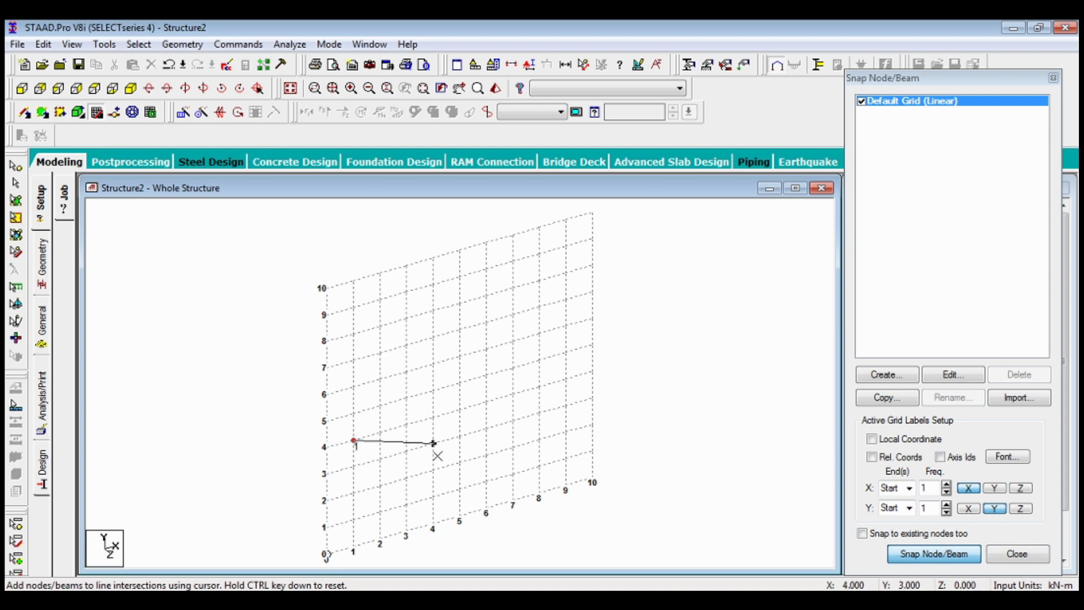
{"action": "key", "text": "Escape"}
{"action": "left_click", "coordinate": [906, 556]}
{"action": "left_click", "coordinate": [405, 425]}
{"action": "key", "text": "Escape"}
{"action": "left_click", "coordinate": [912, 552]}
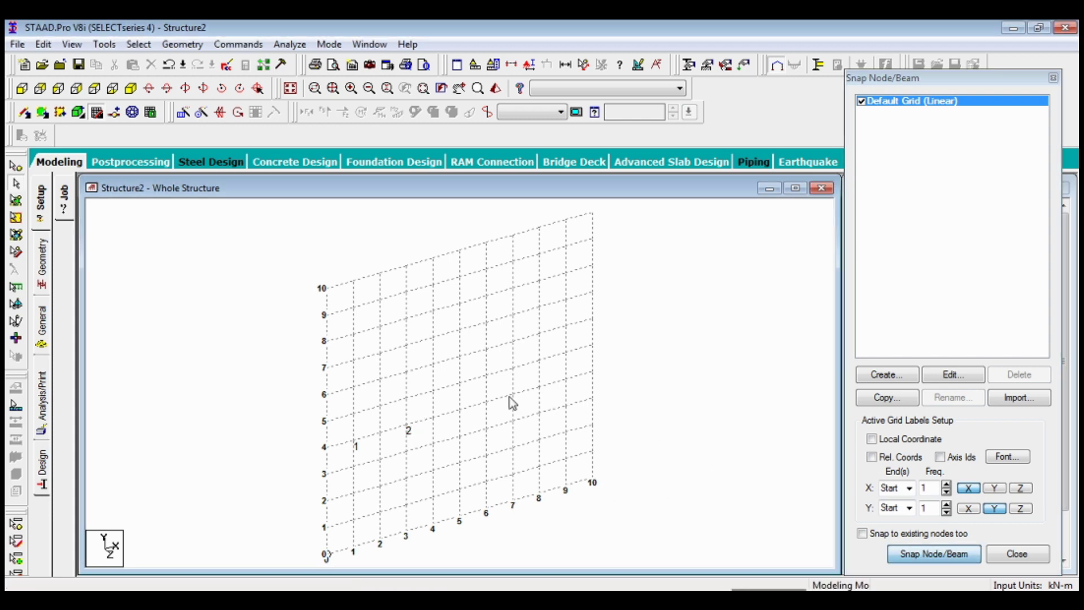
{"action": "left_click", "coordinate": [903, 553]}
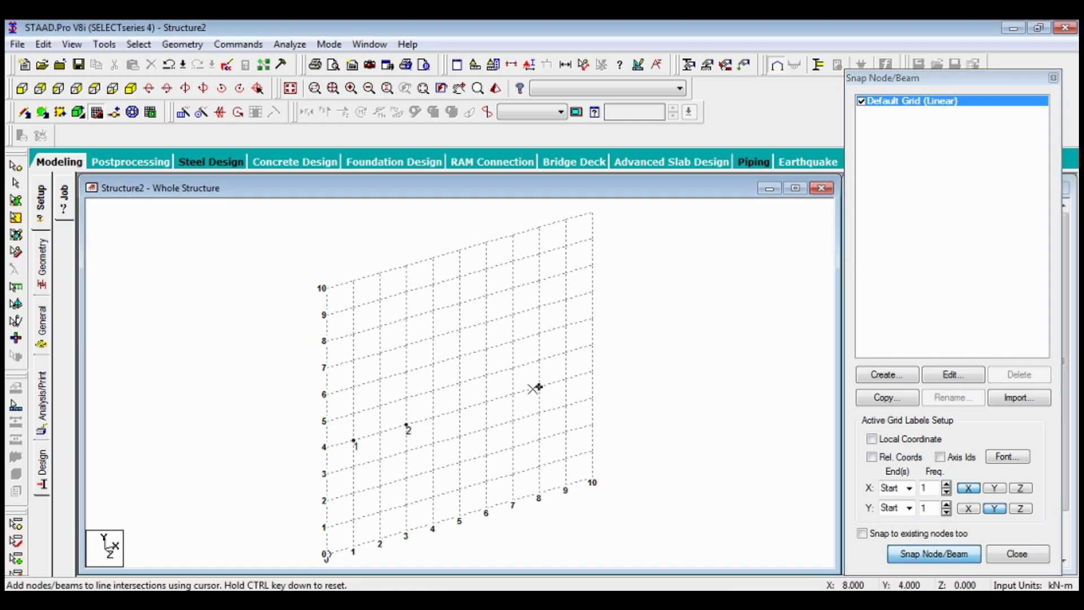
{"action": "key", "text": "Escape"}
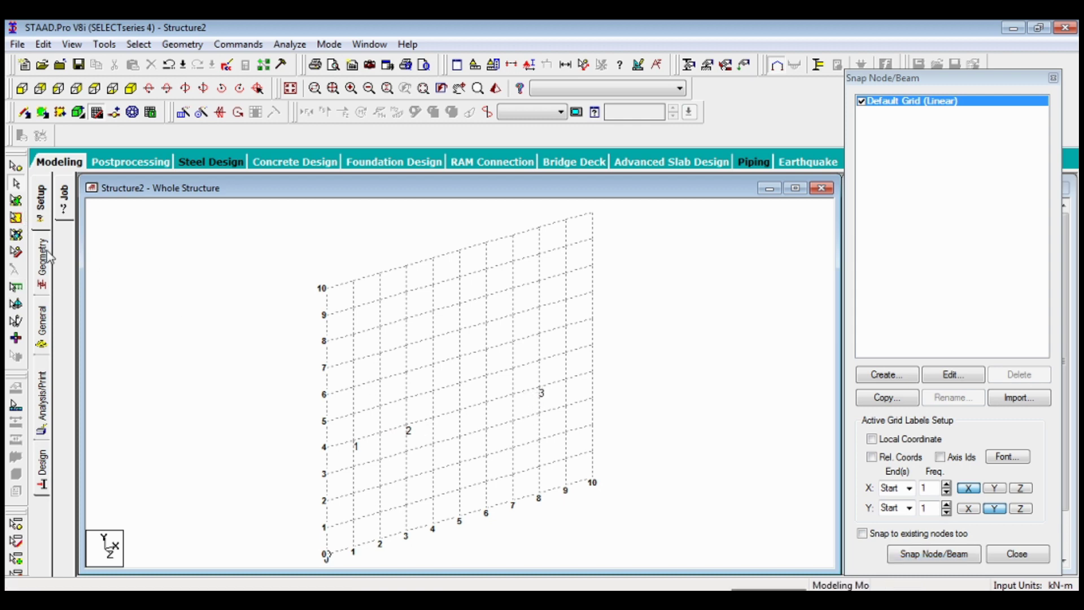
Draw a straight beam from node 1 to node 3, passing over node 2, and select it to check its extent
{"action": "left_click", "coordinate": [919, 554]}
{"action": "left_click", "coordinate": [353, 440]}
{"action": "left_click", "coordinate": [405, 423]}
{"action": "left_click", "coordinate": [540, 388]}
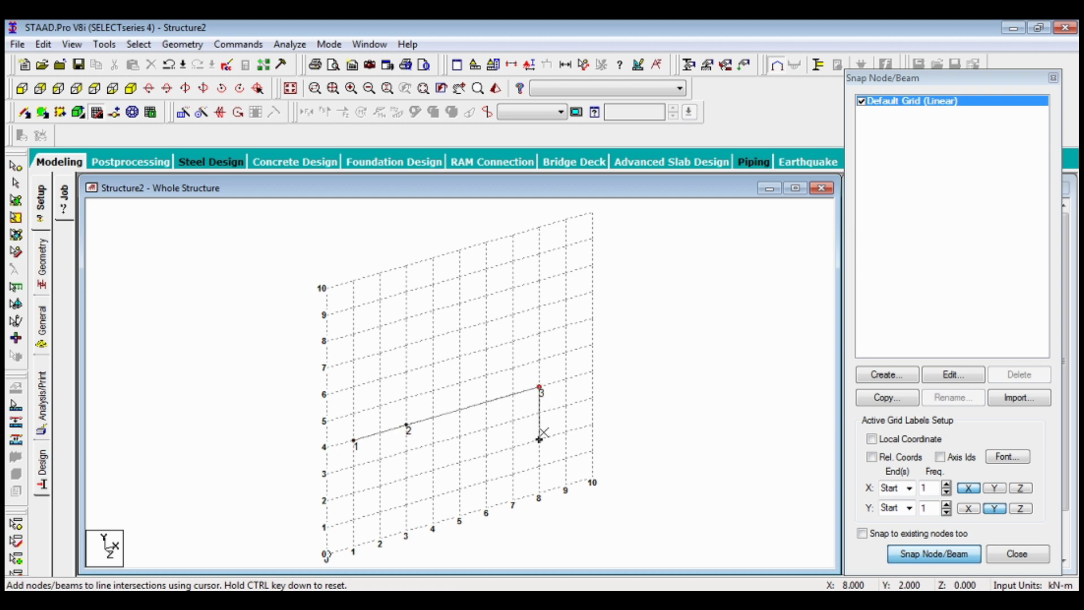
{"action": "key", "text": "Escape"}
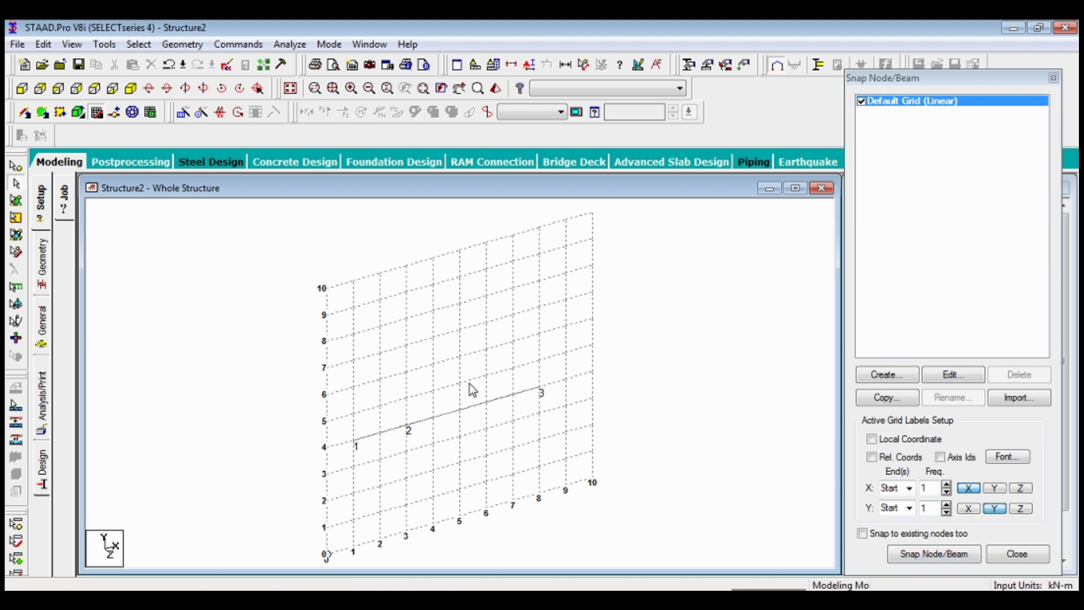
{"action": "left_click", "coordinate": [461, 412]}
{"action": "left_click", "coordinate": [481, 524]}
Break the beam at node 2
{"action": "left_click", "coordinate": [16, 166]}
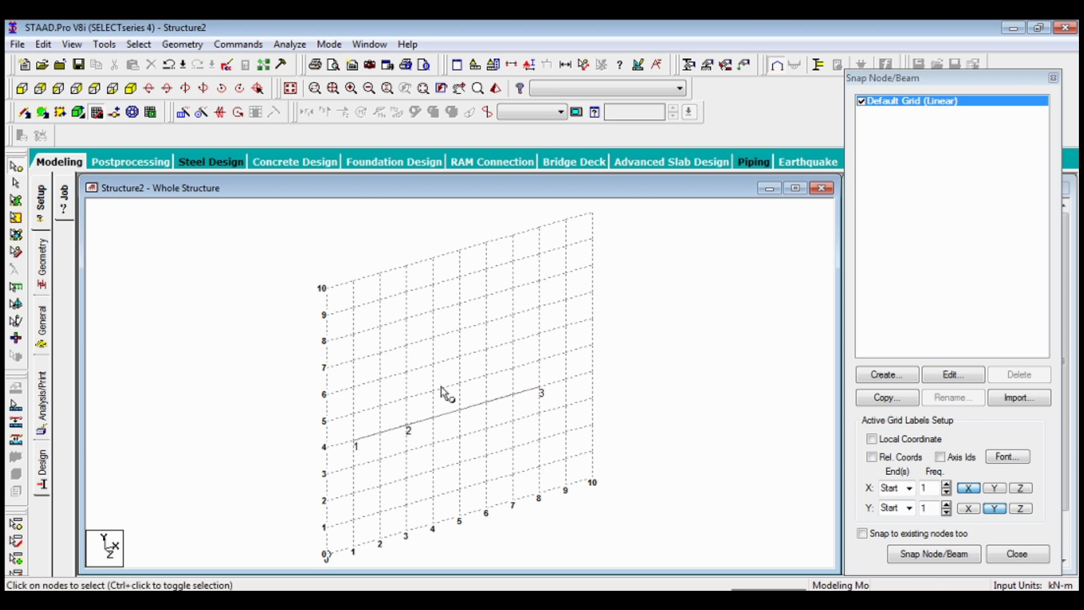
{"action": "left_click", "coordinate": [407, 424]}
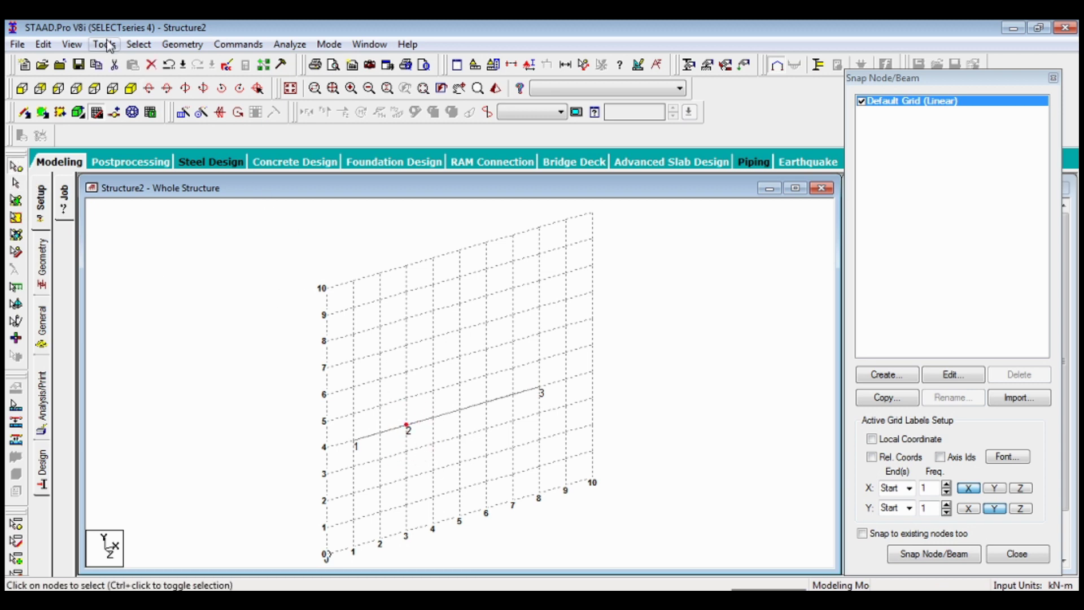
{"action": "left_click", "coordinate": [182, 44]}
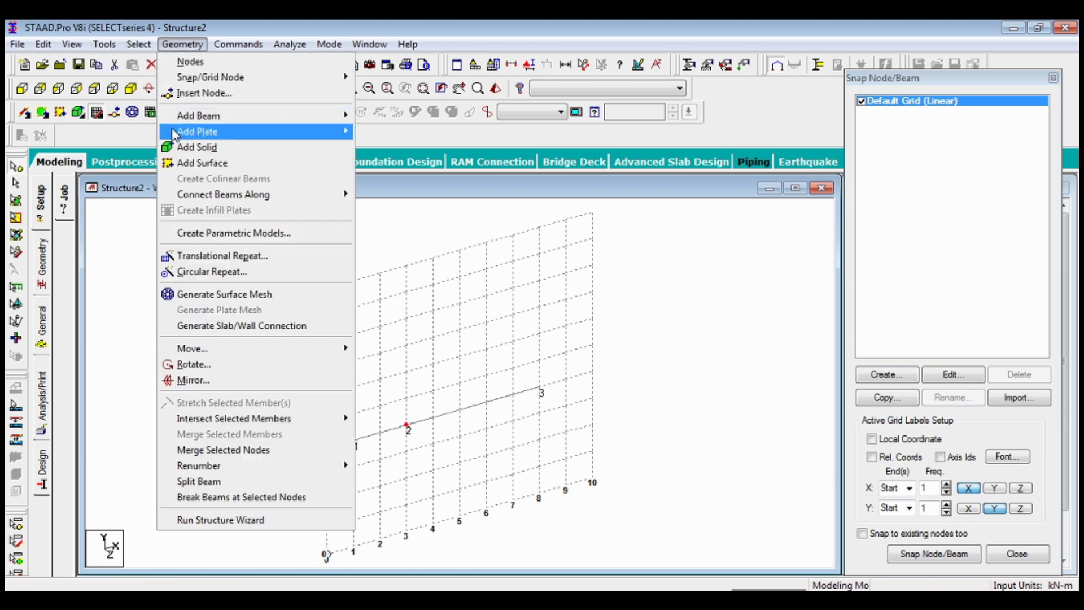
{"action": "left_click", "coordinate": [237, 498]}
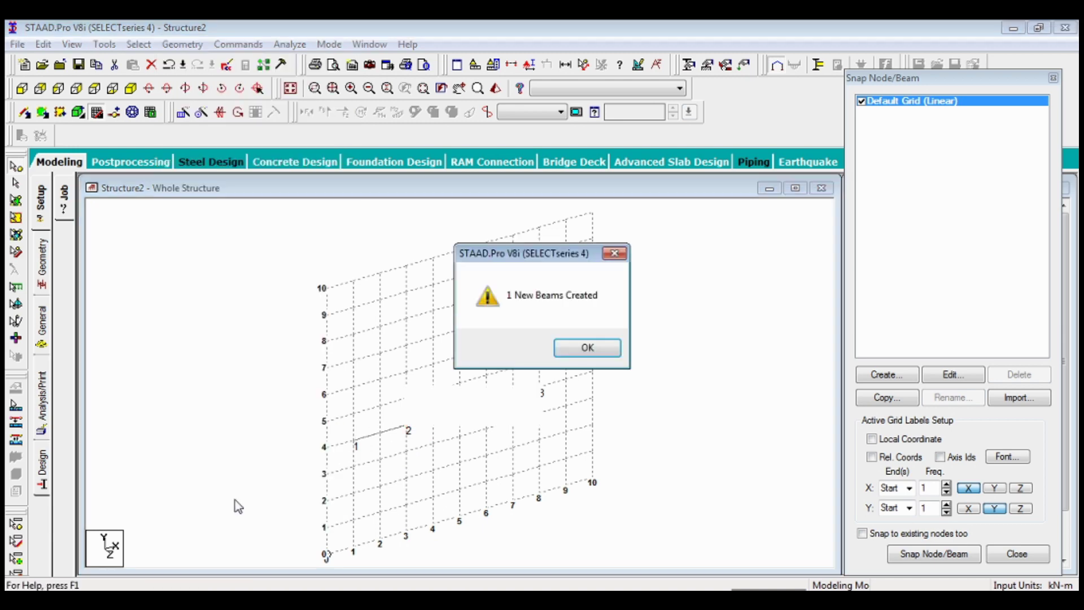
{"action": "left_click", "coordinate": [589, 349]}
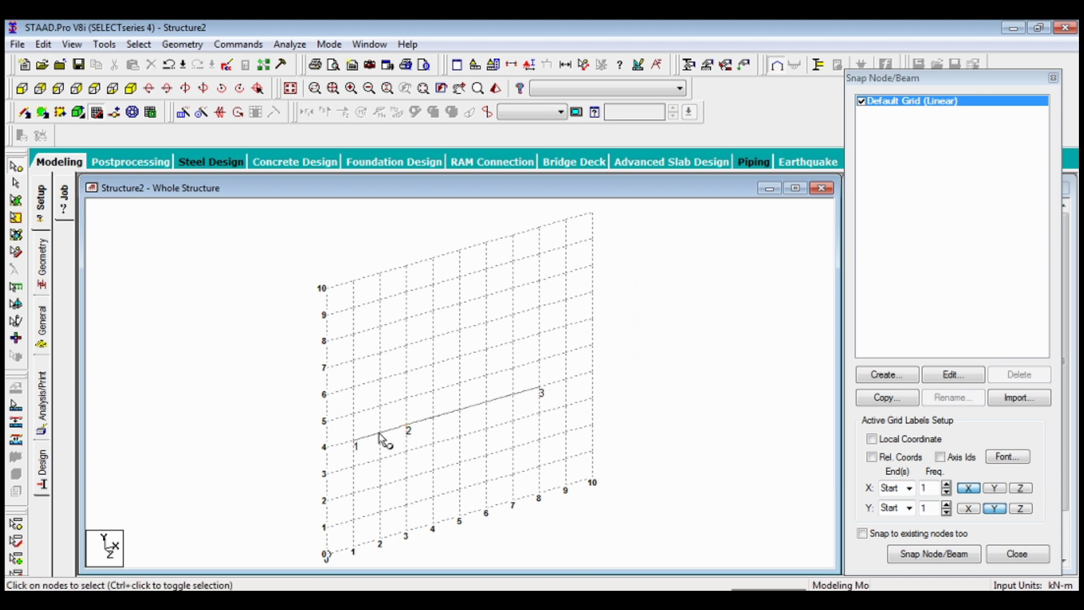
Select the beam portions on either side of node 2 one after the other to check the break
{"action": "left_click", "coordinate": [15, 183]}
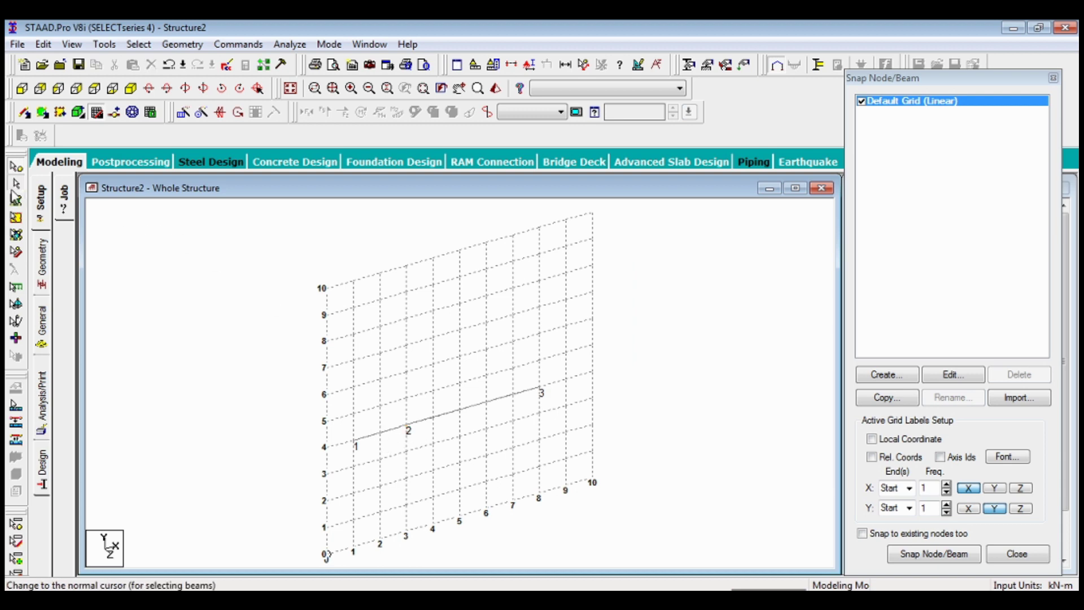
{"action": "left_click", "coordinate": [387, 431]}
{"action": "left_click", "coordinate": [434, 419]}
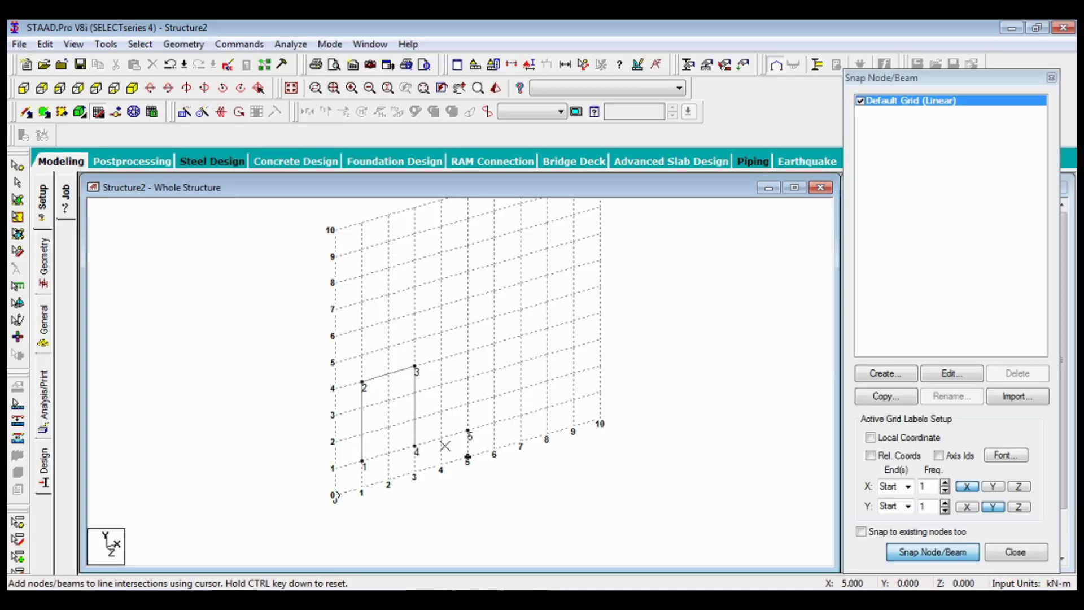
Mirror the three-member portal frame as a copy about the Y-Z plane through node 5 at X = 5 m
{"action": "left_click", "coordinate": [18, 165]}
{"action": "left_click_drag", "start_coordinate": [258, 322], "coordinate": [436, 504]}
{"action": "left_click", "coordinate": [184, 44]}
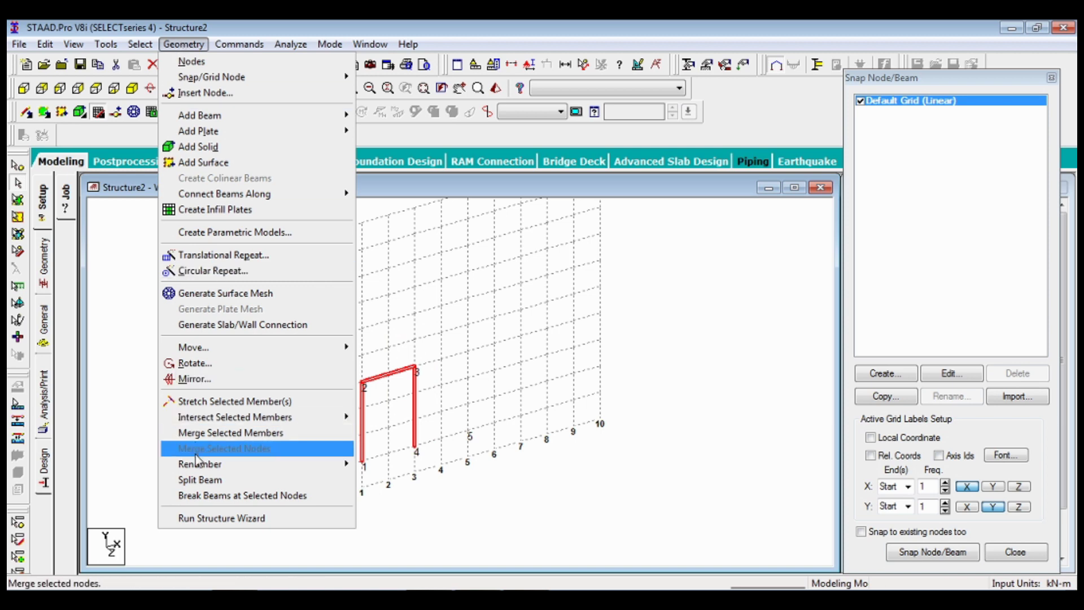
{"action": "left_click", "coordinate": [204, 379]}
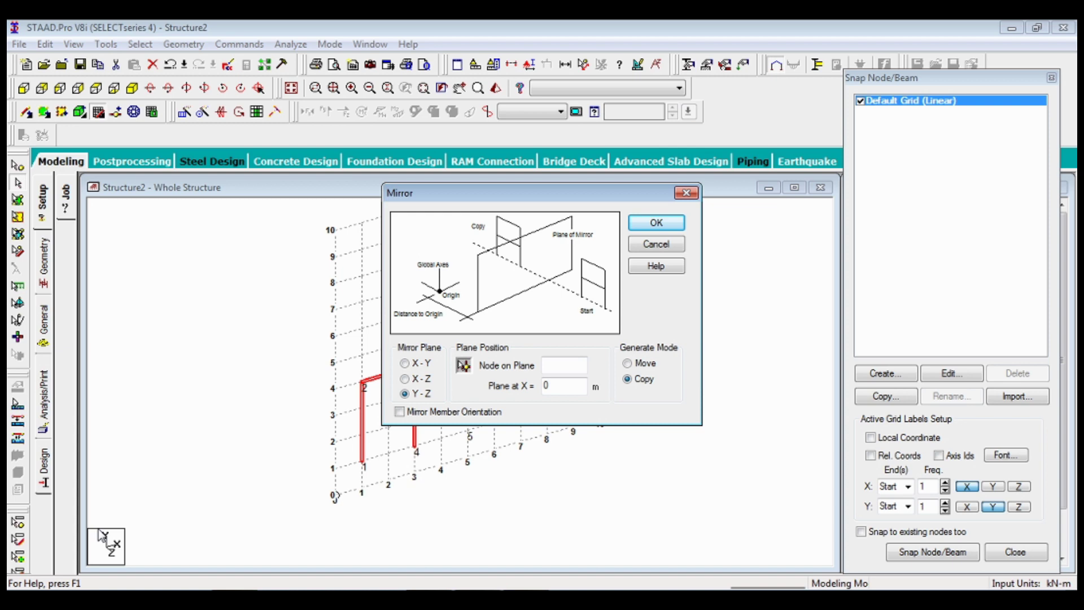
{"action": "left_click_drag", "start_coordinate": [483, 199], "coordinate": [538, 122]}
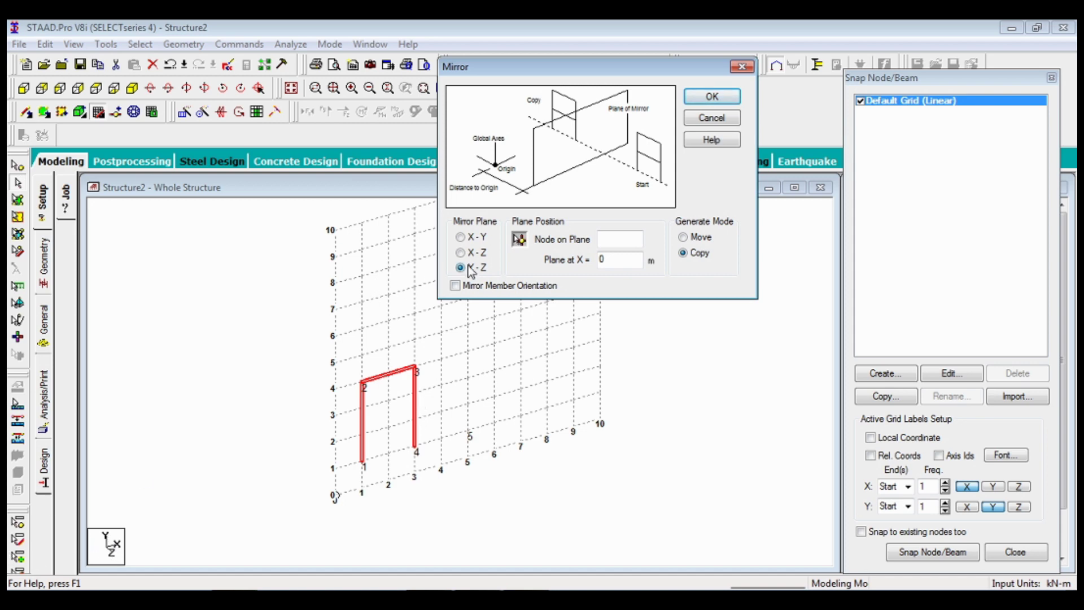
{"action": "left_click", "coordinate": [520, 242]}
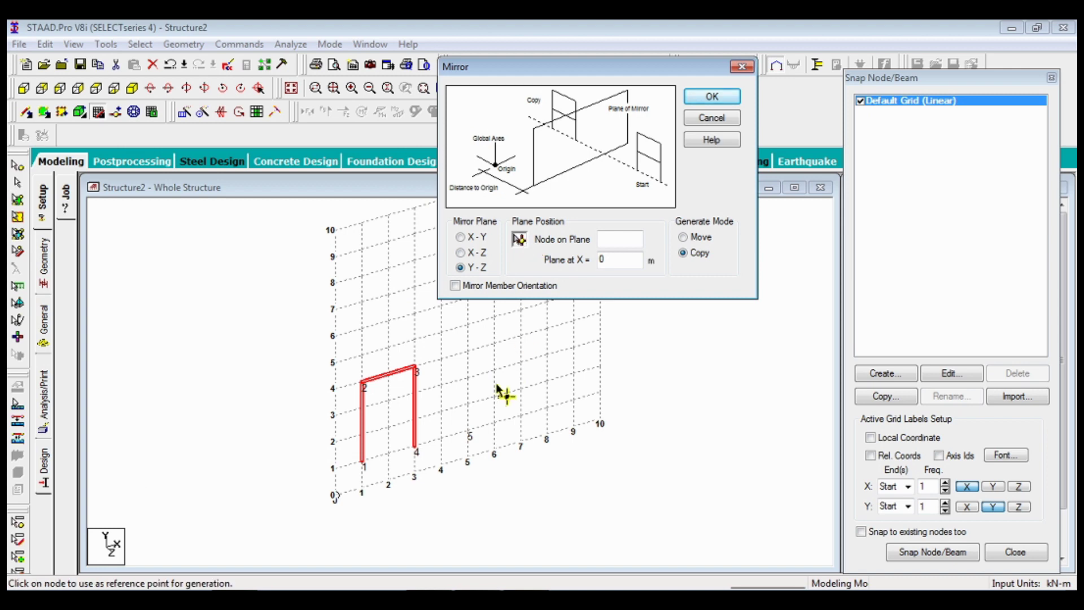
{"action": "left_click", "coordinate": [470, 432]}
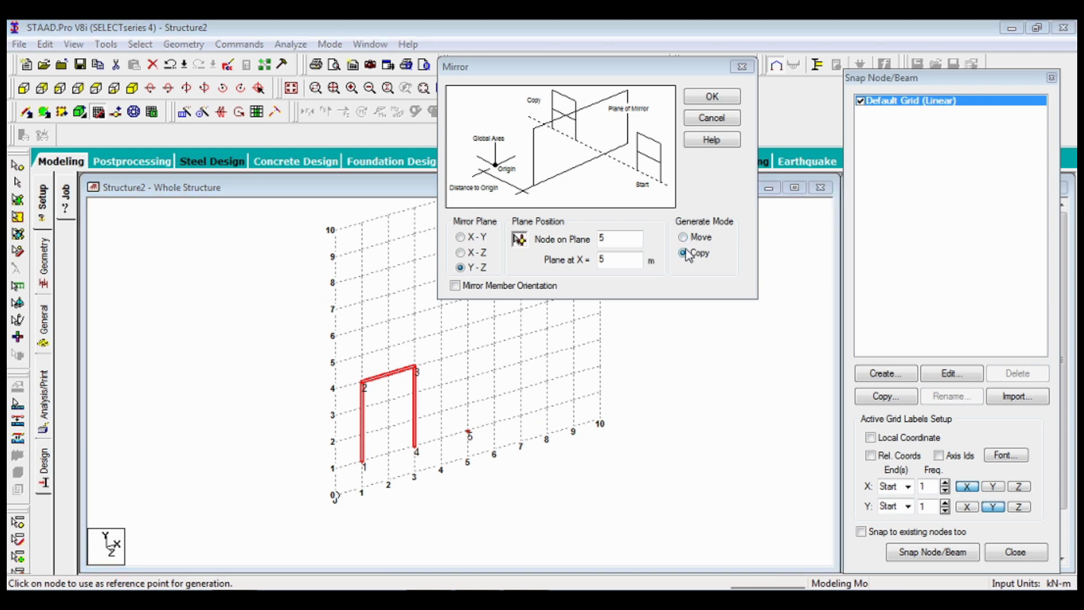
{"action": "left_click", "coordinate": [694, 100]}
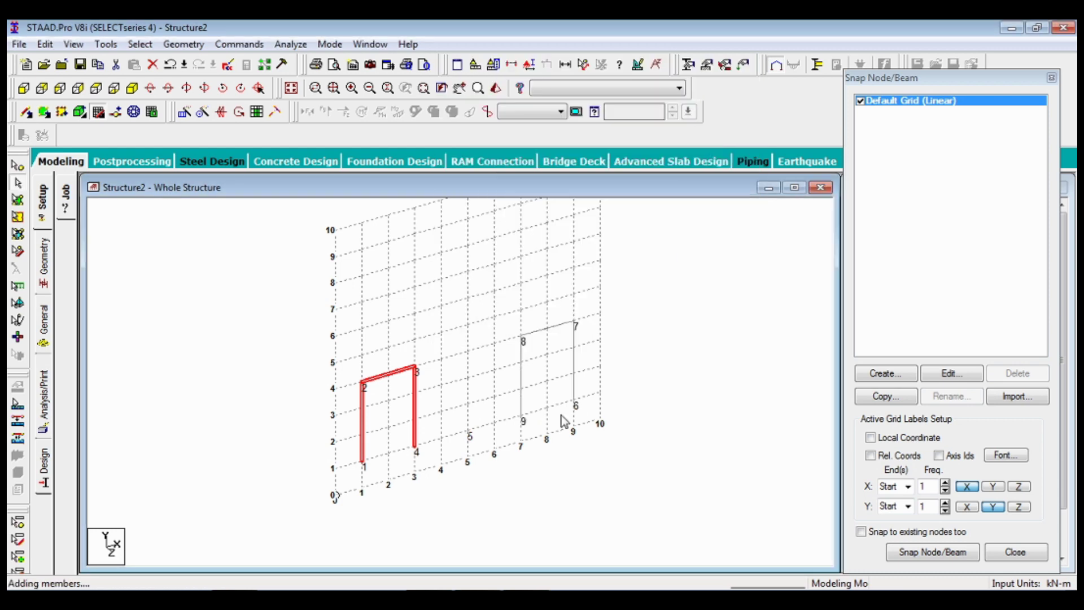